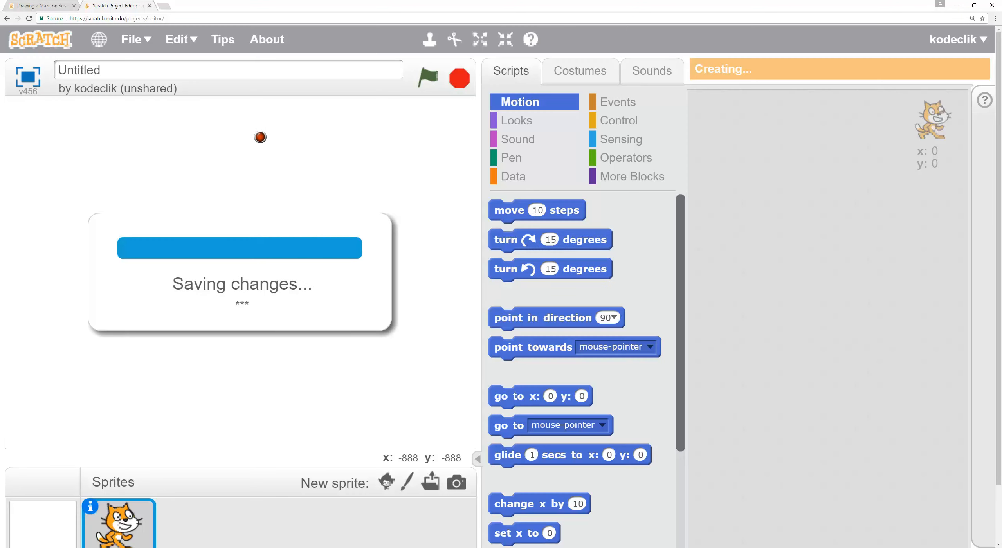
Rename the project as "Drawing a Maze".
left_click_drag(130, 70, 32, 89)
type("D")
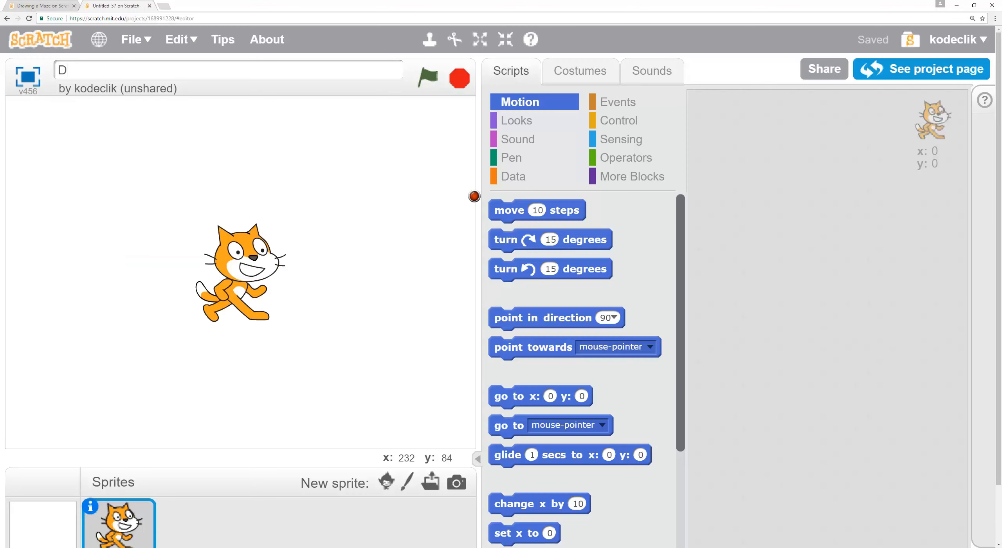
type("rawing a Maze")
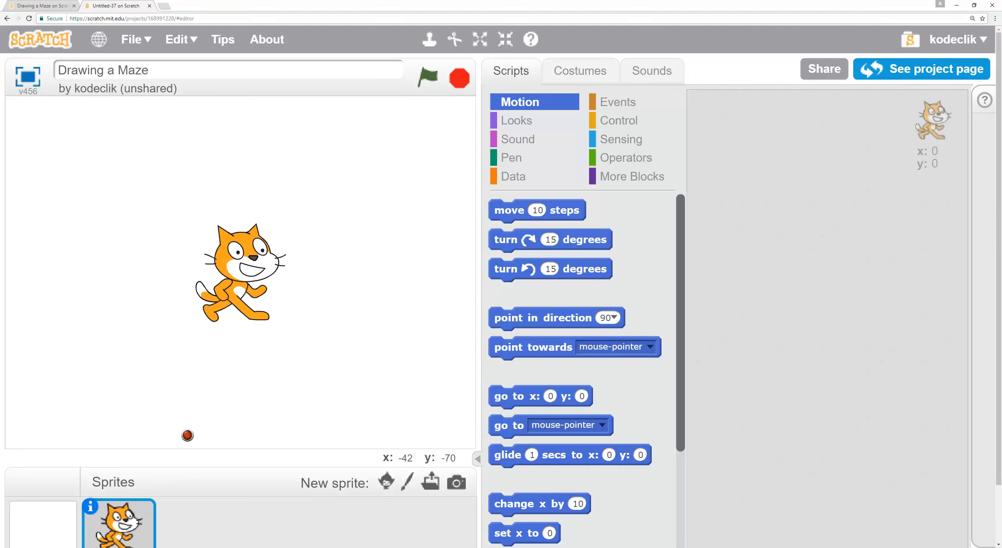
Delete the cat sprite, and open the stage's backdrop for painting with the stage view shrunk.
right_click(142, 532)
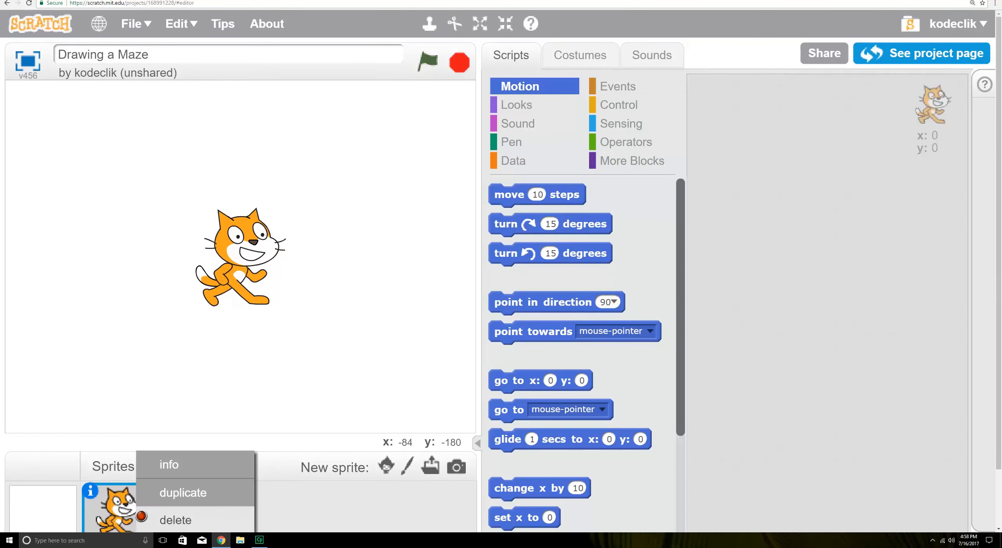
left_click(169, 518)
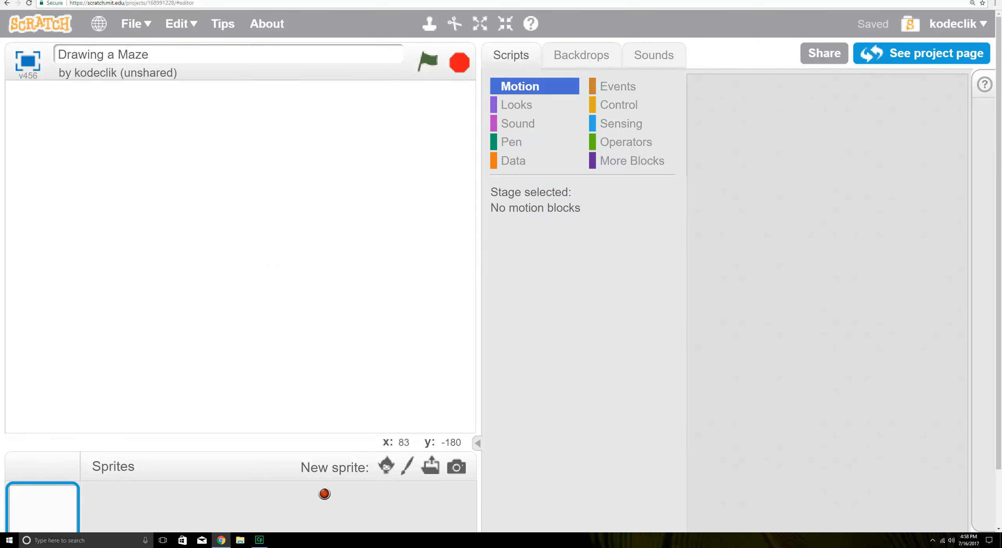
left_click(478, 444)
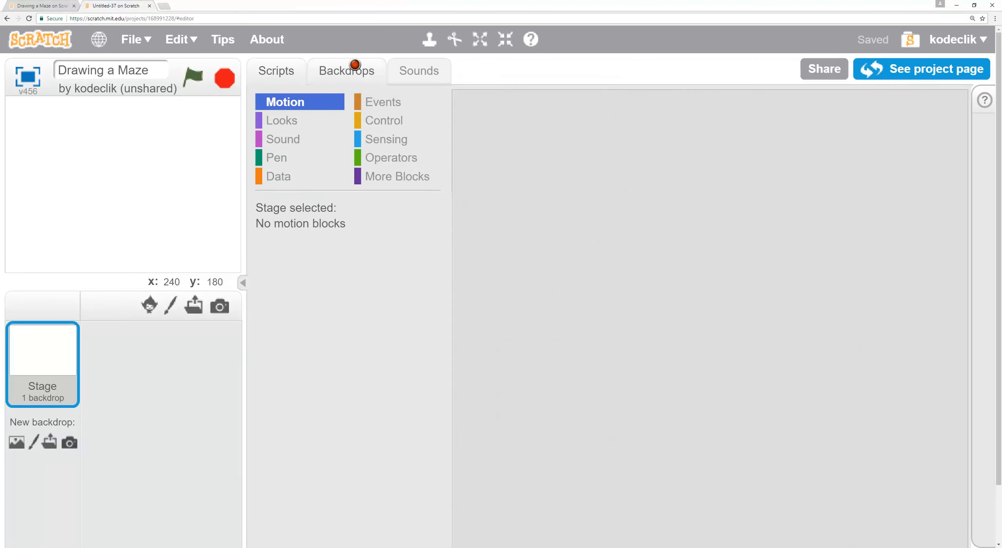
left_click(355, 54)
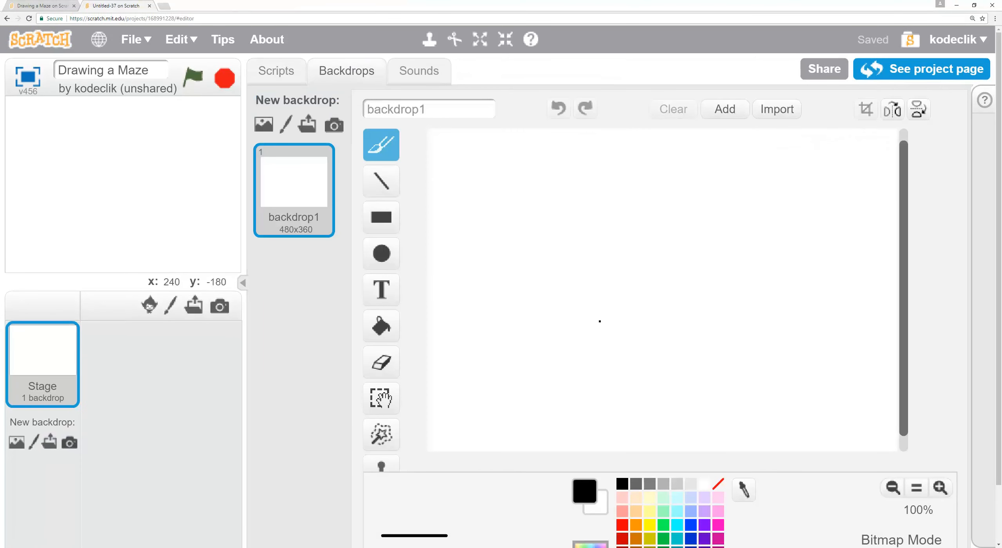
Thicken the paint line to about half of the width range and choose a light orange drawing colour.
scroll(975, 387, "down", 3)
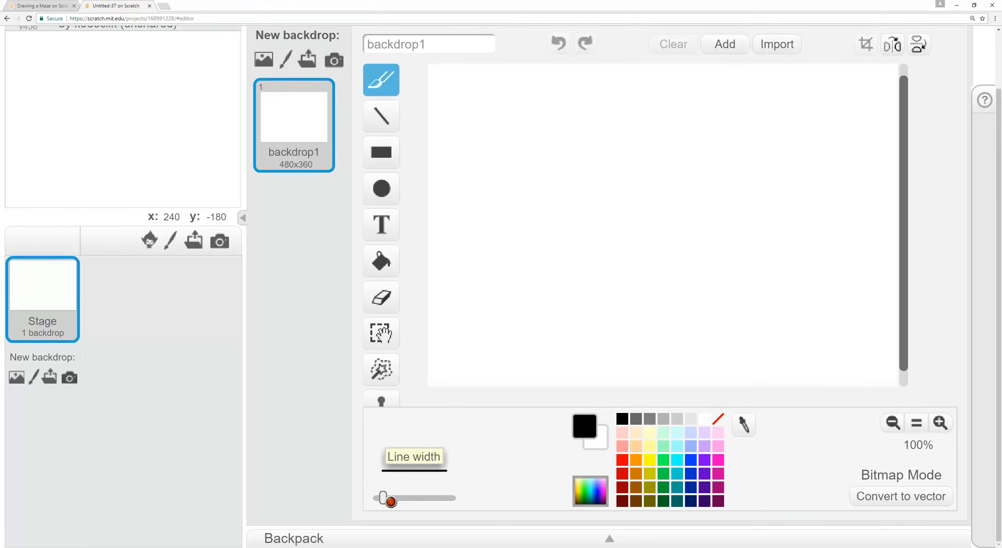
left_click_drag(391, 501, 420, 505)
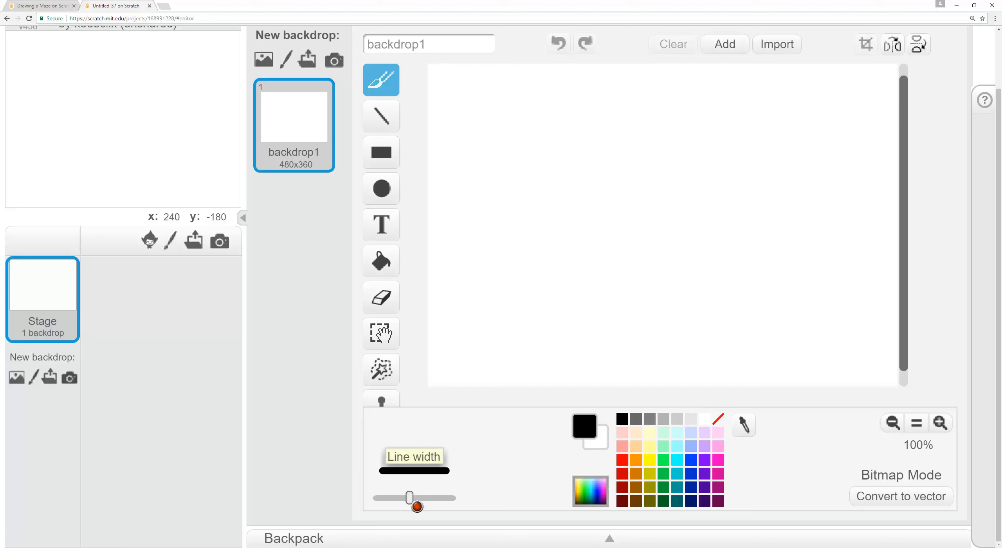
left_click_drag(414, 505, 420, 505)
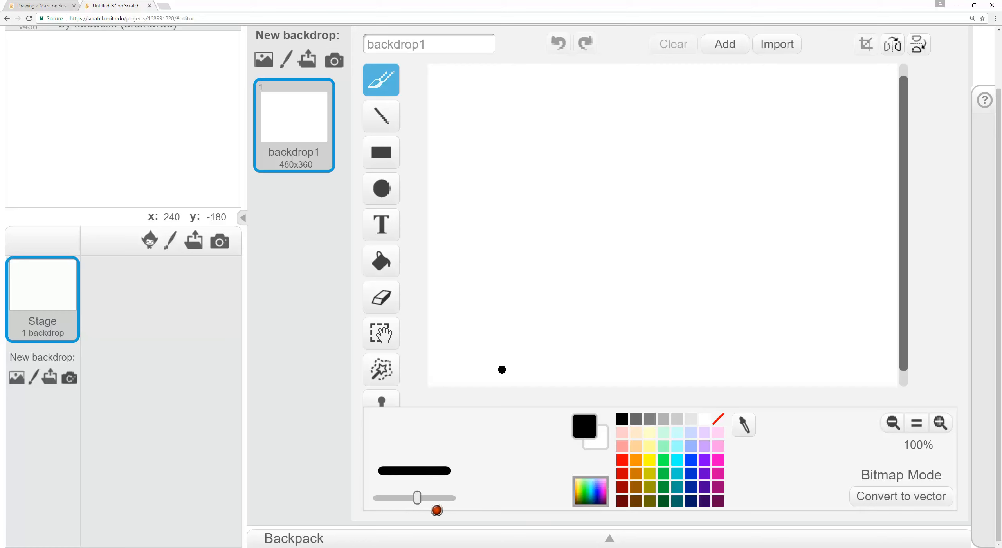
left_click(600, 492)
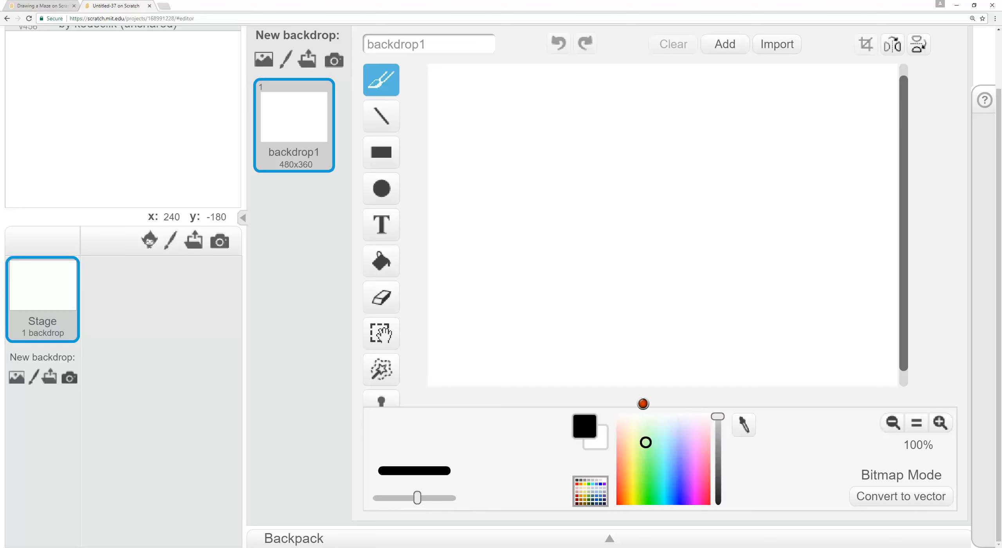
left_click(647, 436)
left_click_drag(646, 435, 622, 462)
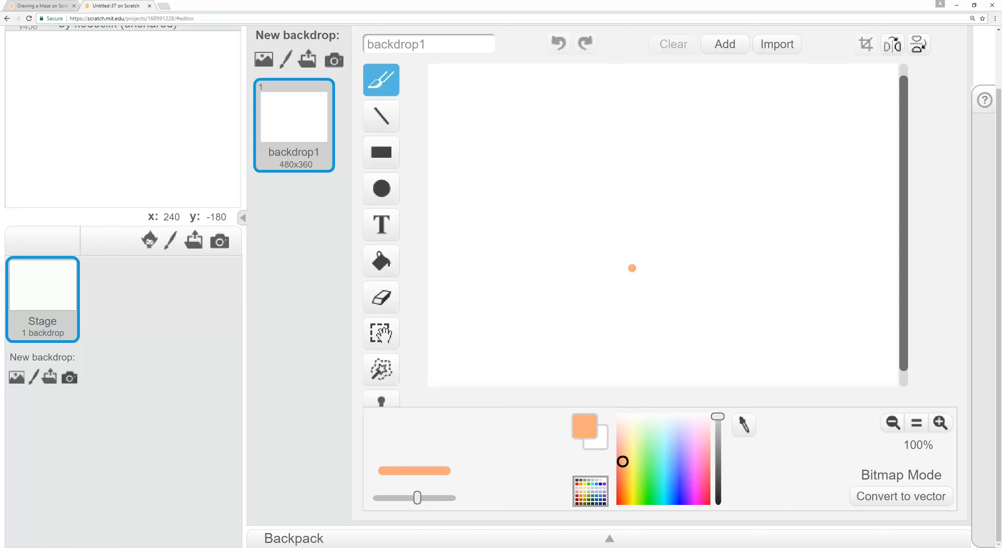
Draw straight lines for the left and bottom outer walls of the maze on backdrop1.
scroll(597, 255, "up", 2)
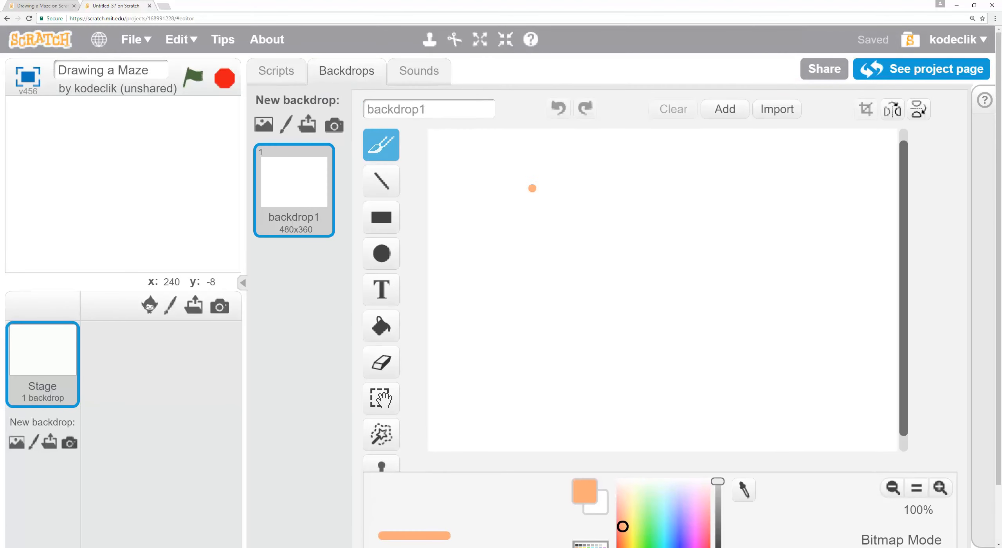
left_click(393, 186)
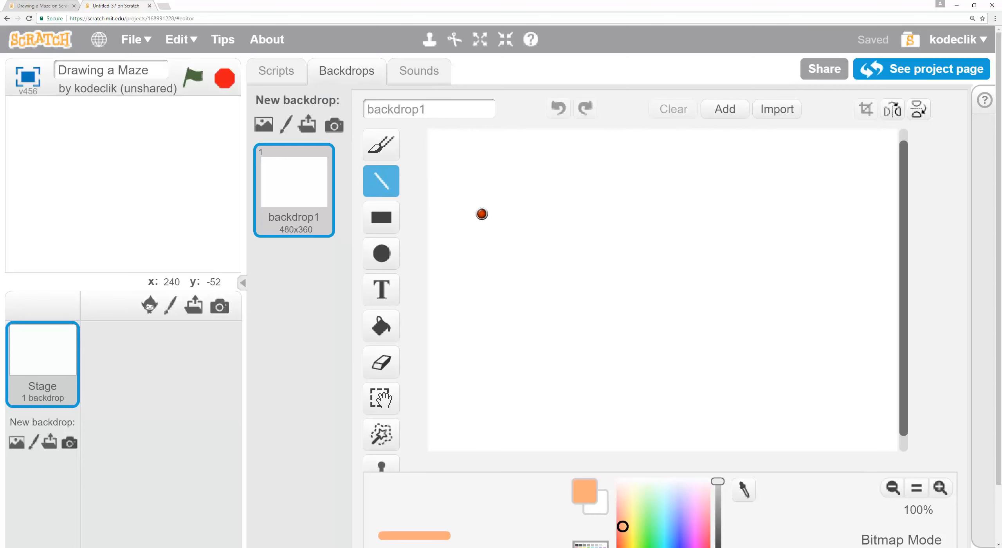
left_click_drag(471, 171, 477, 176)
left_click_drag(477, 176, 498, 415)
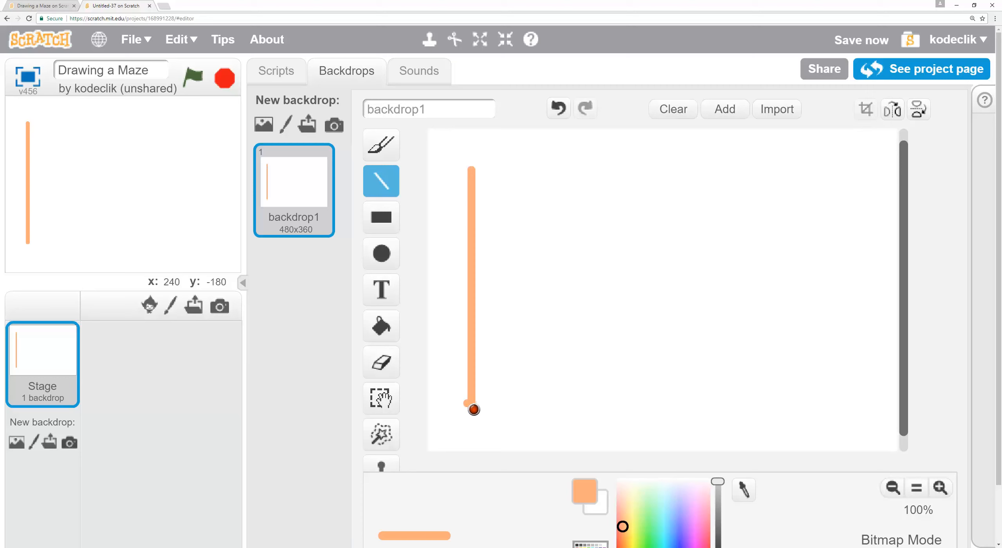
left_click_drag(473, 409, 878, 438)
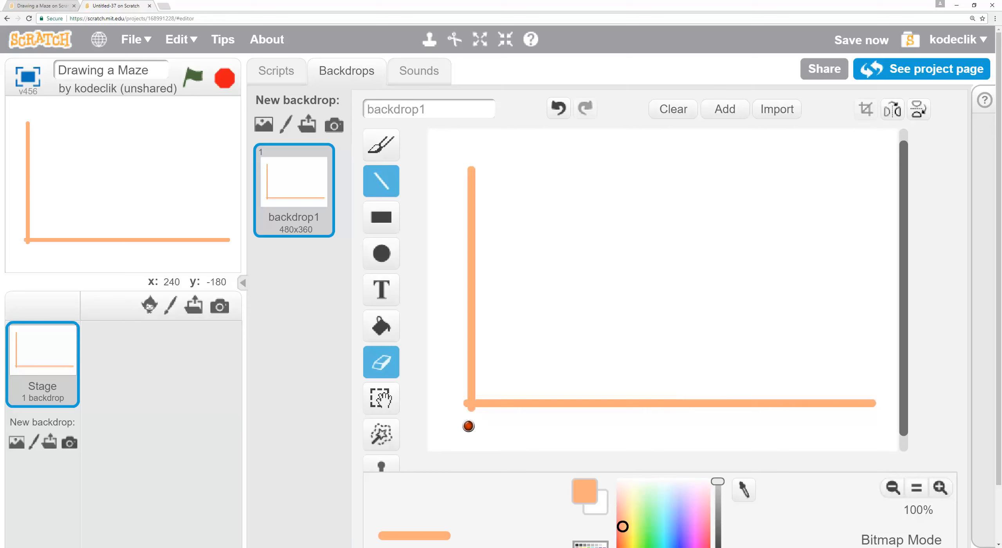
Erase the line end that overhangs the maze's lower-left corner.
left_click(387, 374)
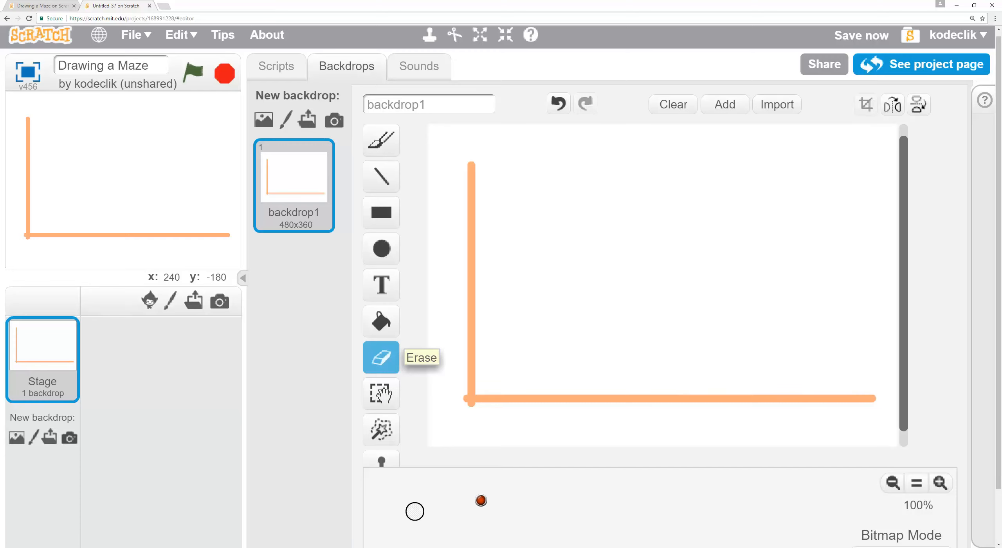
scroll(481, 499, "down", 1)
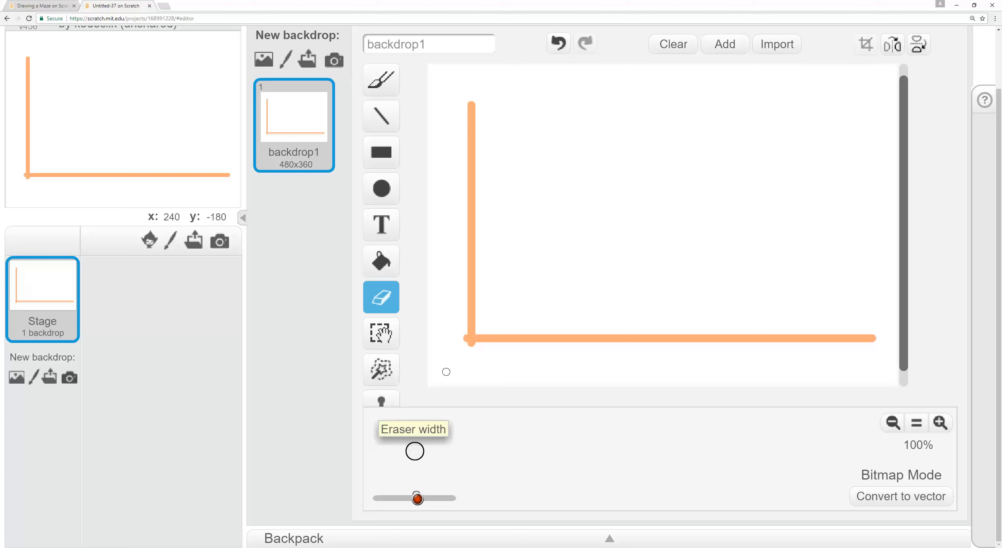
left_click(471, 346)
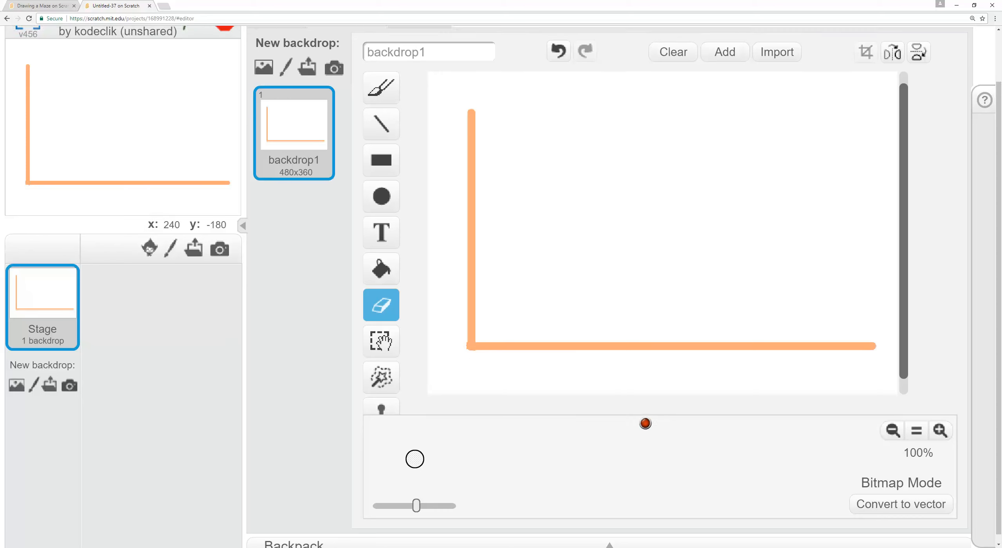
Complete the maze outline with a straight right wall and a top wall split by an entrance gap near the middle.
scroll(634, 415, "up", 2)
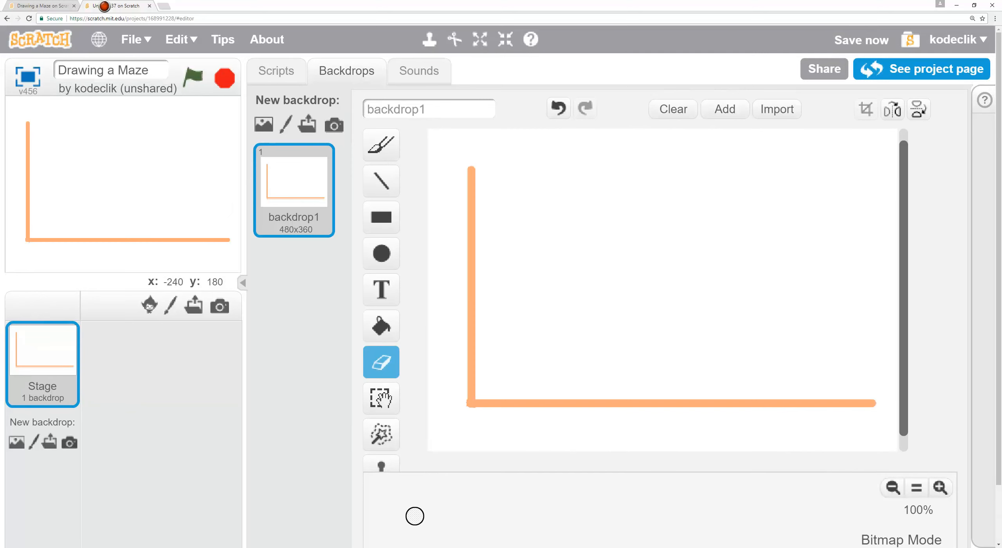
left_click(377, 190)
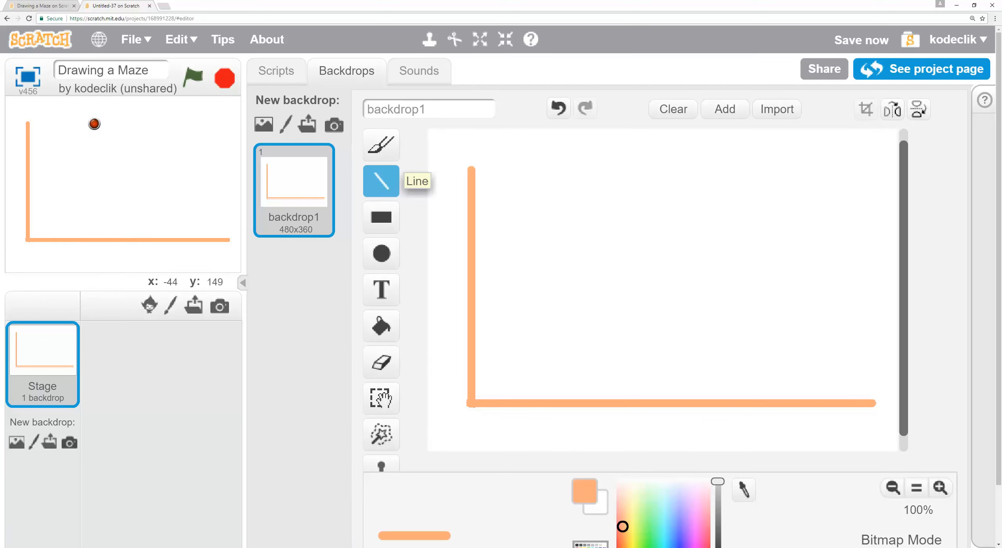
left_click_drag(881, 419, 877, 407)
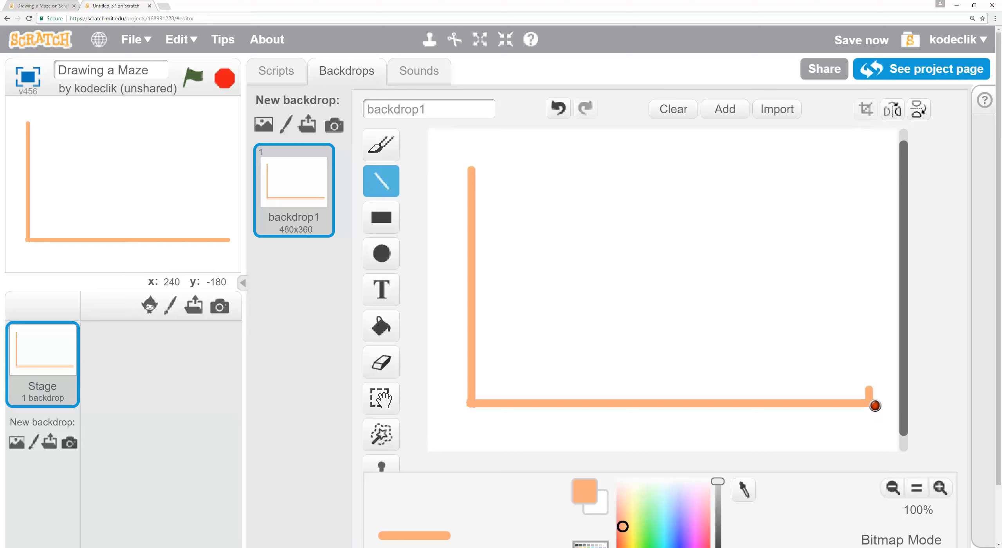
left_click_drag(875, 405, 886, 180)
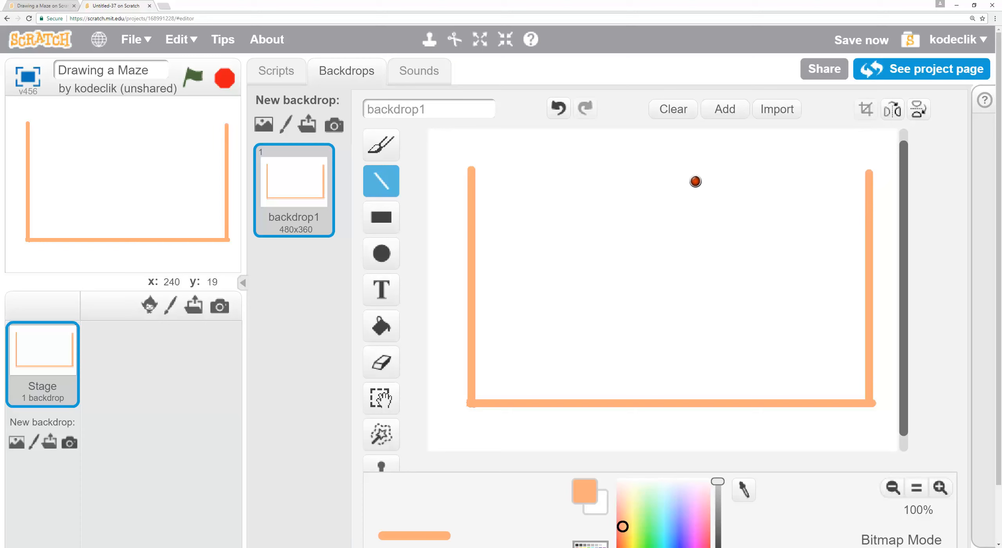
left_click_drag(472, 169, 646, 185)
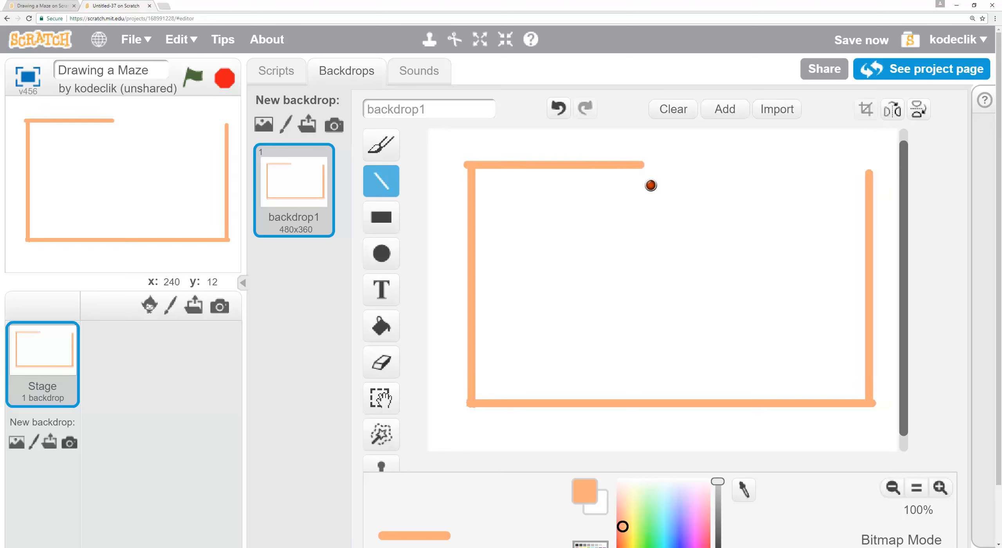
left_click_drag(704, 168, 876, 182)
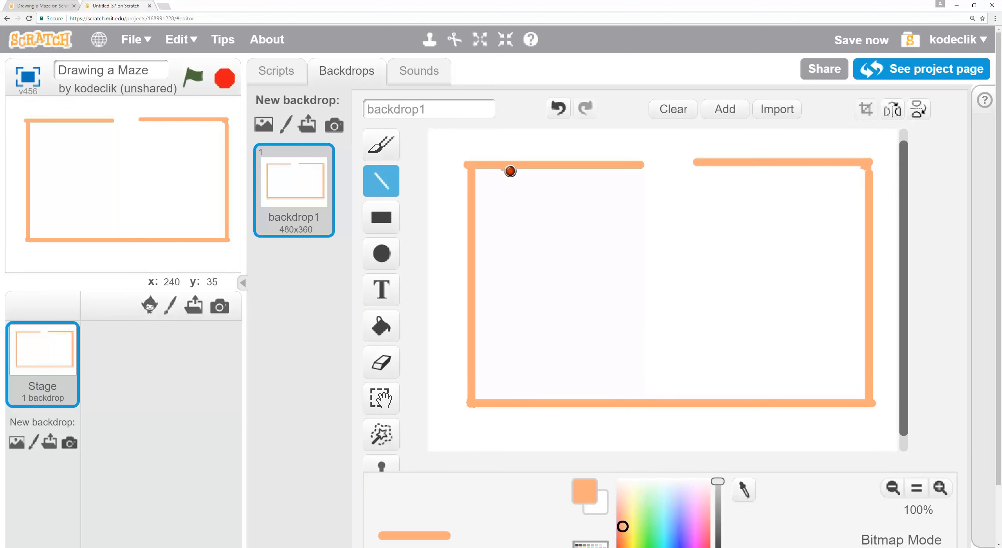
Draw three staggered vertical inner walls in the left half and a stepped wall that runs right, turns up and ends back left.
mouse_move(511, 171)
left_mouse_down()
mouse_move(532, 275)
mouse_move(541, 247)
mouse_move(551, 404)
left_mouse_up()
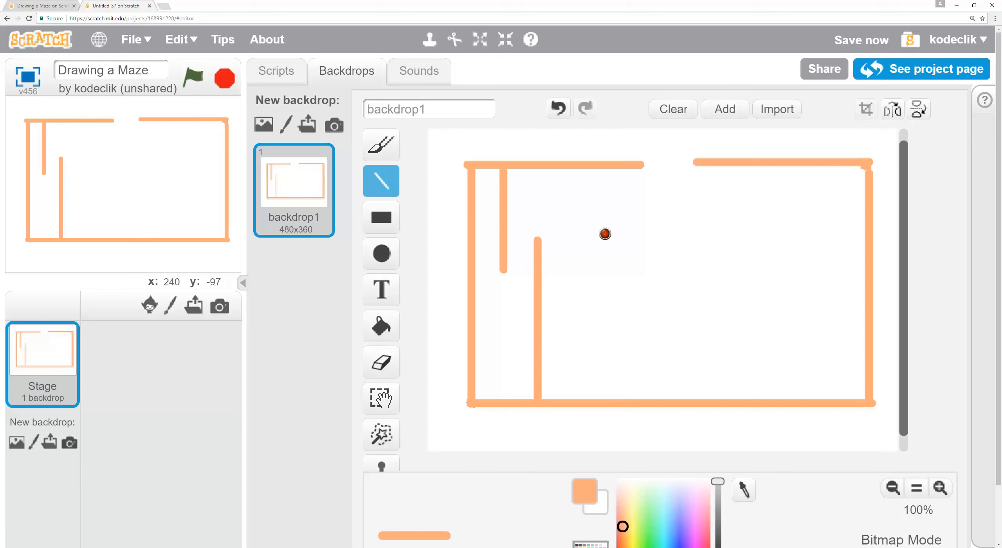
left_click_drag(583, 170, 617, 338)
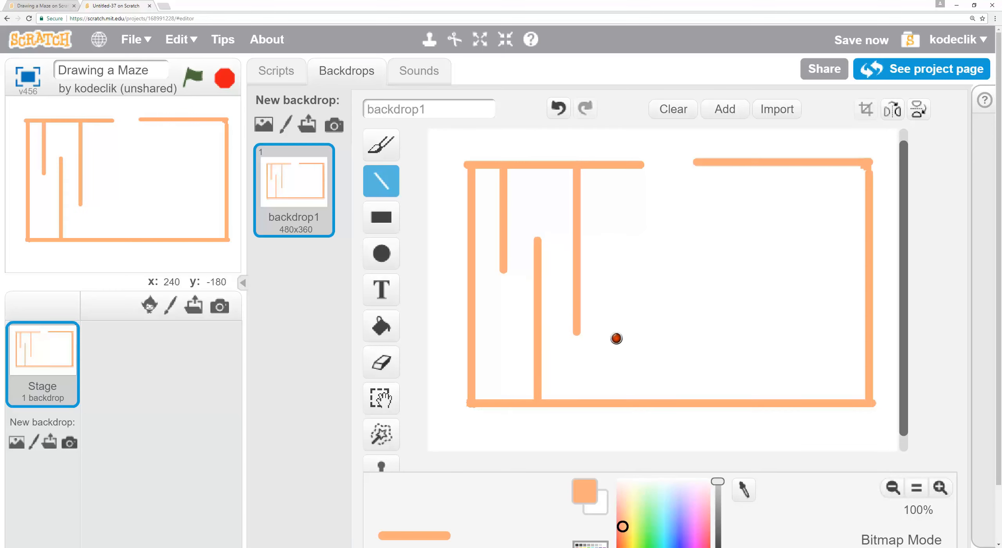
mouse_move(542, 336)
left_mouse_down()
mouse_move(649, 342)
mouse_move(657, 375)
mouse_move(828, 378)
mouse_move(839, 372)
mouse_move(828, 367)
mouse_move(836, 305)
left_mouse_up()
left_click_drag(700, 294, 829, 304)
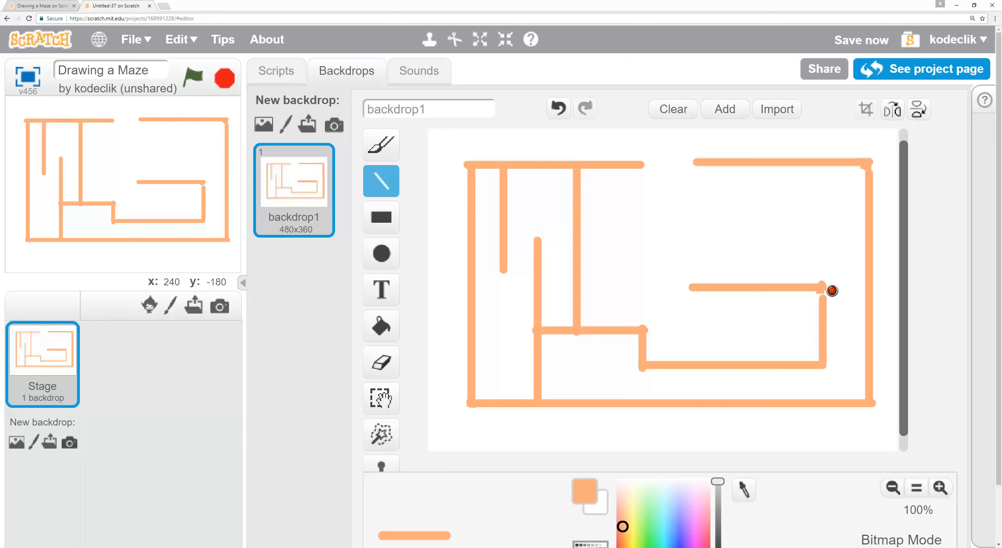
left_click(829, 299)
Add a small hook-shaped wall left of the entrance and three vertical inner walls in the maze's upper right part.
left_click(577, 197)
mouse_move(581, 202)
left_mouse_down()
mouse_move(646, 207)
mouse_move(653, 238)
mouse_move(603, 238)
mouse_move(640, 239)
left_mouse_up()
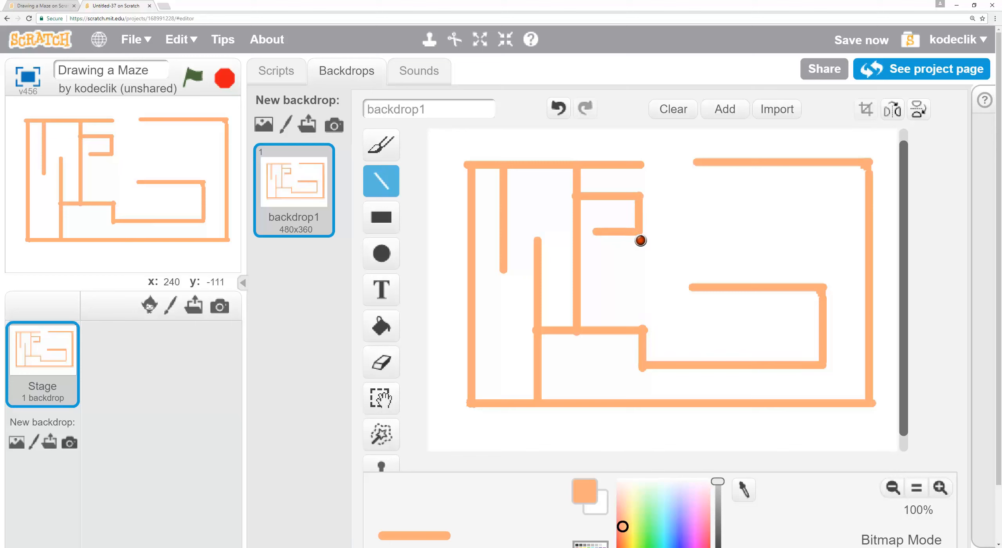
mouse_move(708, 168)
left_mouse_down()
mouse_move(717, 247)
mouse_move(716, 239)
mouse_move(762, 260)
mouse_move(767, 291)
left_mouse_up()
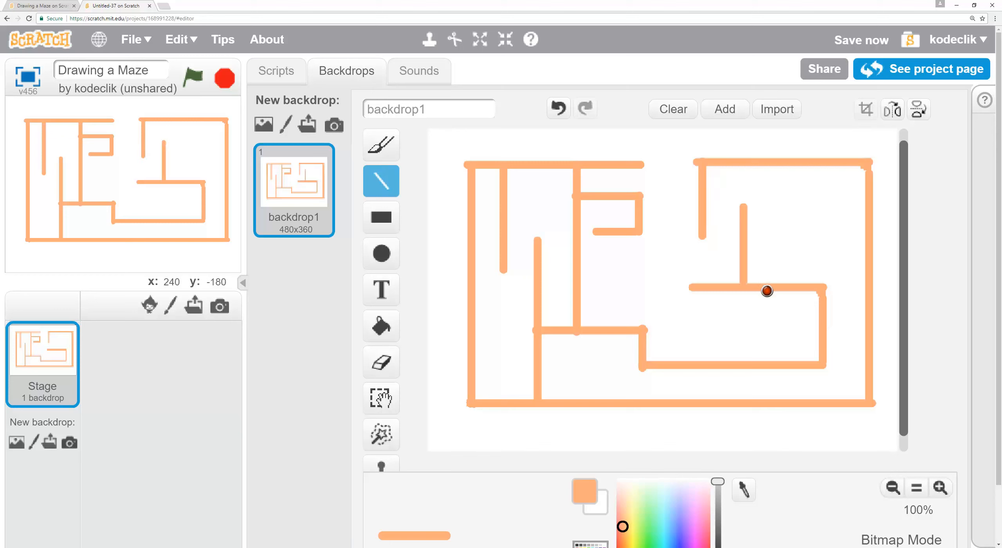
left_click_drag(809, 169, 827, 241)
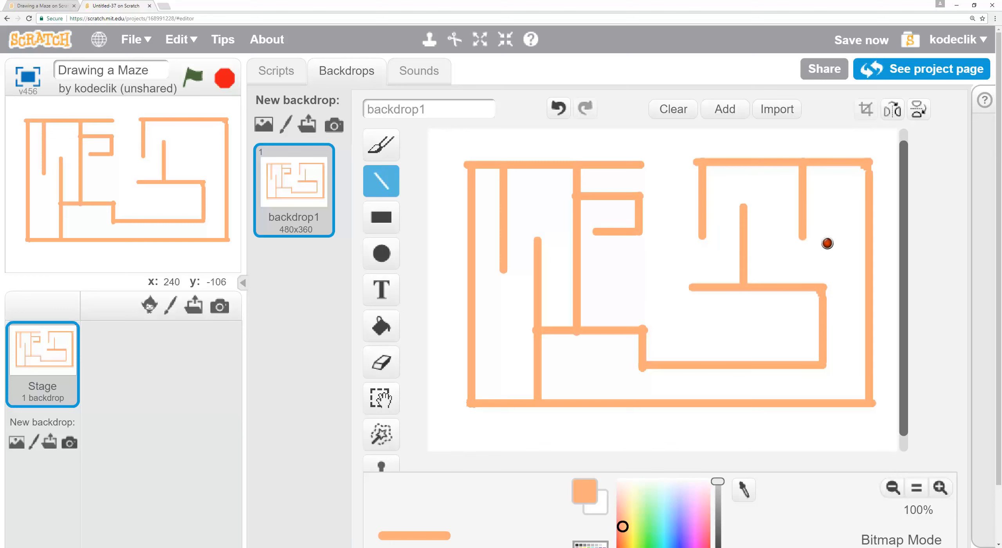
left_click_drag(827, 243, 827, 243)
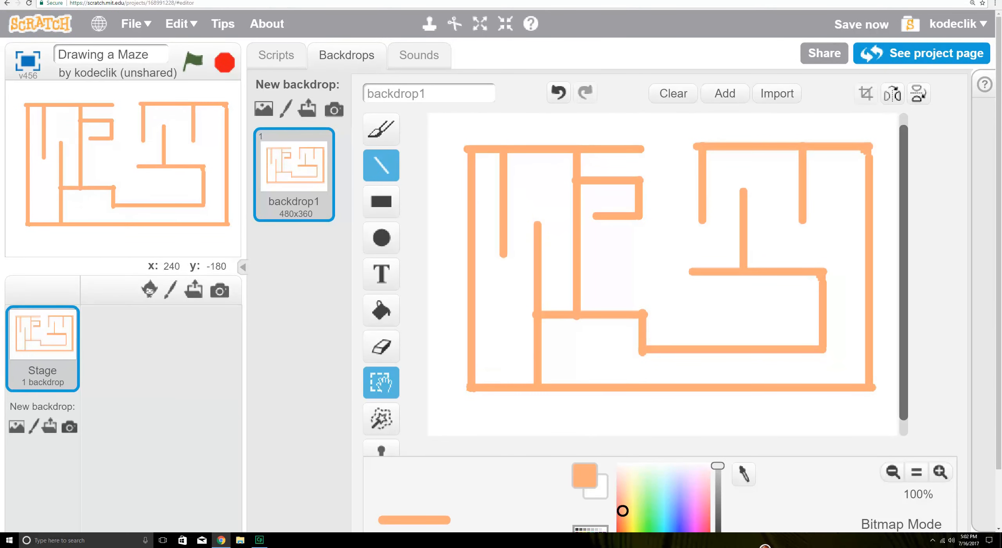
left_click(379, 347)
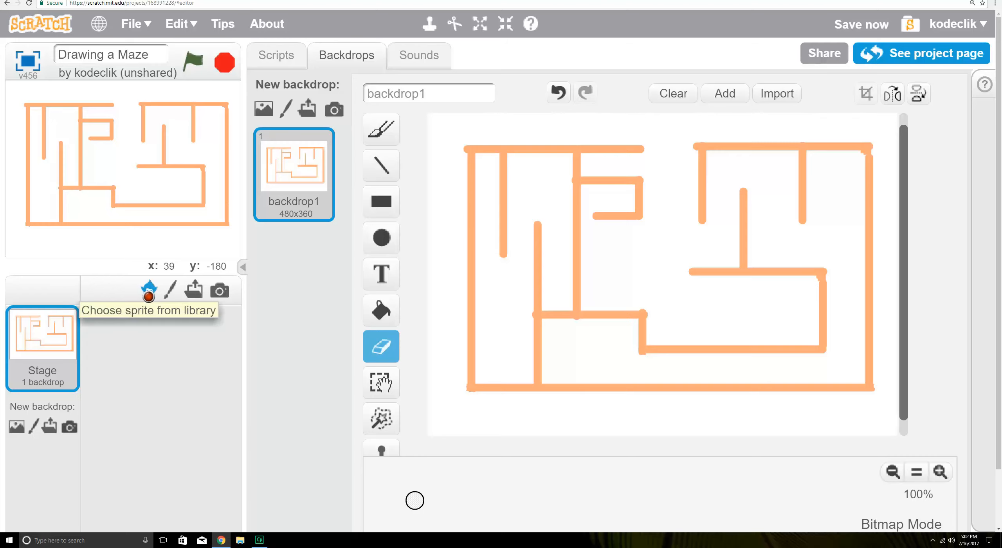
Add the Mouse1 sprite from the sprite library.
left_click(149, 291)
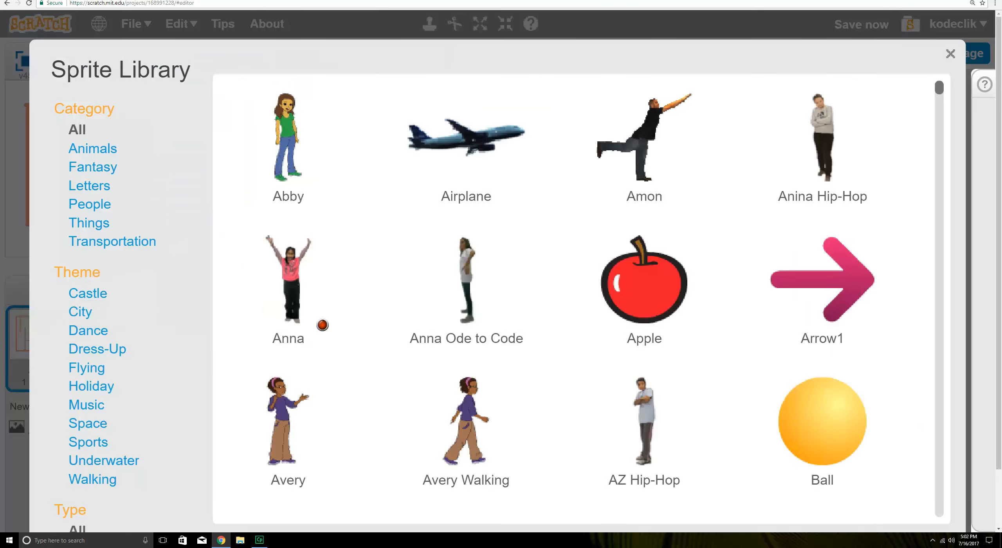
scroll(584, 342, "down", 2)
scroll(355, 320, "down", 10)
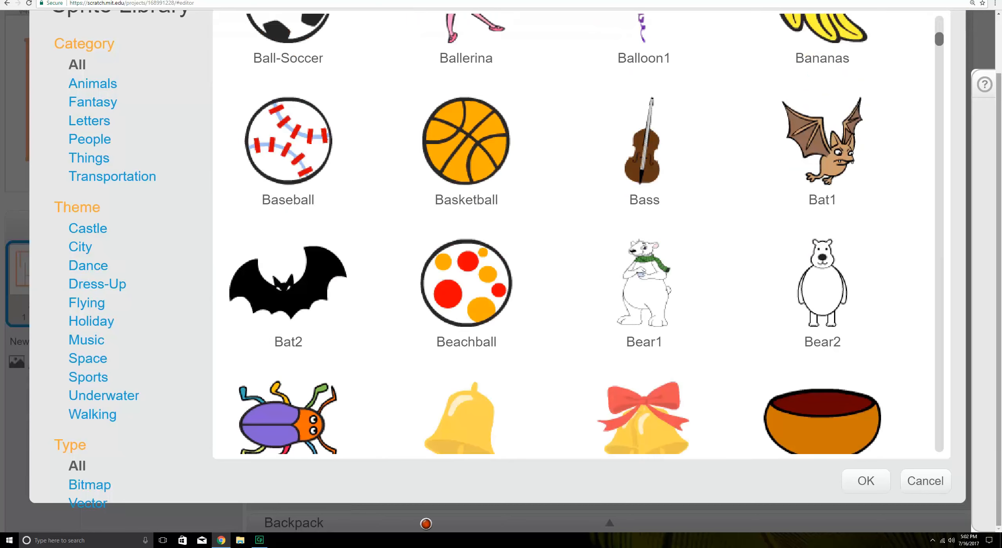
scroll(777, 147, "up", 1)
left_click_drag(938, 36, 990, 207)
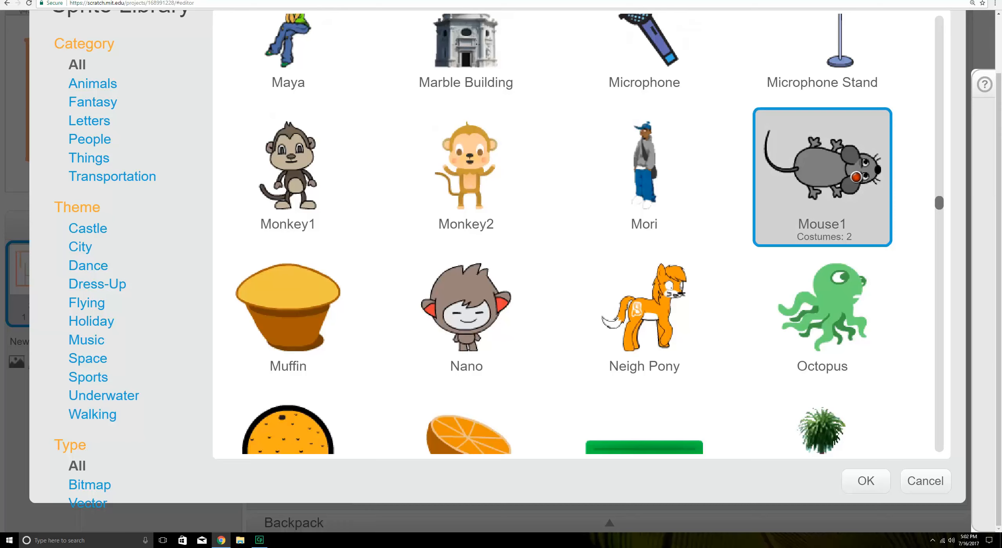
left_click(871, 481)
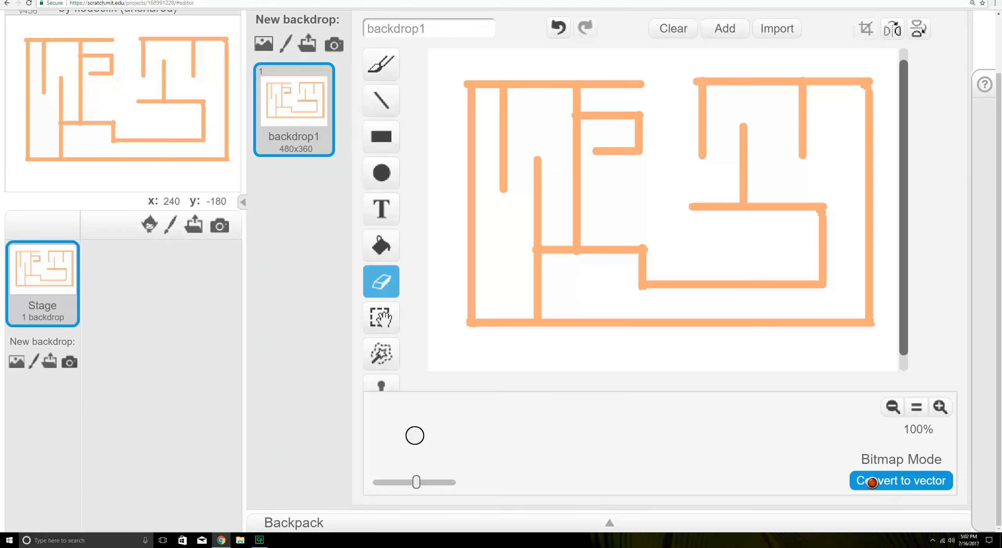
Move the mouse into the maze's lower-left chamber beneath the stepped wall and enlarge the stage view.
left_click_drag(151, 113, 86, 158)
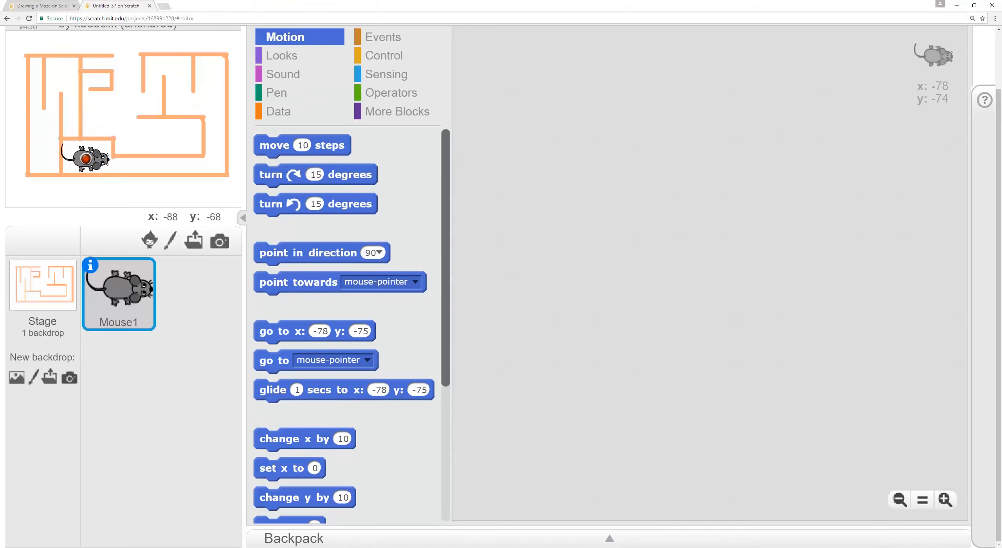
left_click(242, 218)
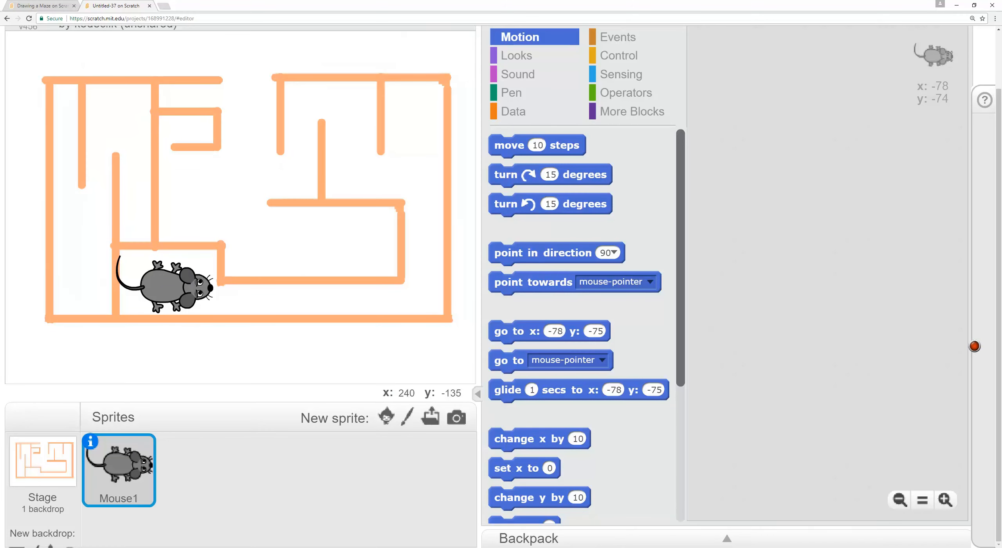
scroll(988, 364, "up", 2)
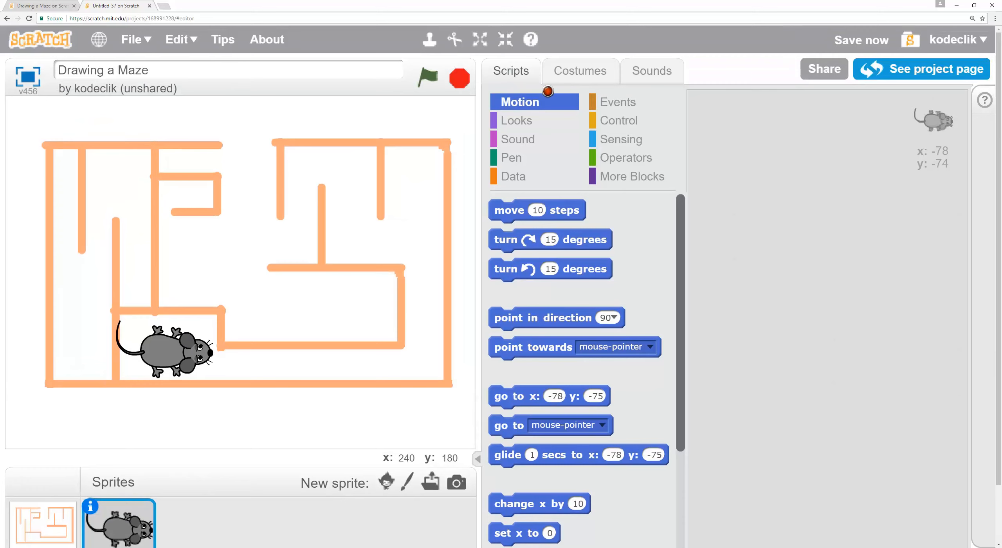
Add a set size block to the mouse's script with 35 % and run it.
left_click(514, 124)
scroll(654, 325, "down", 5)
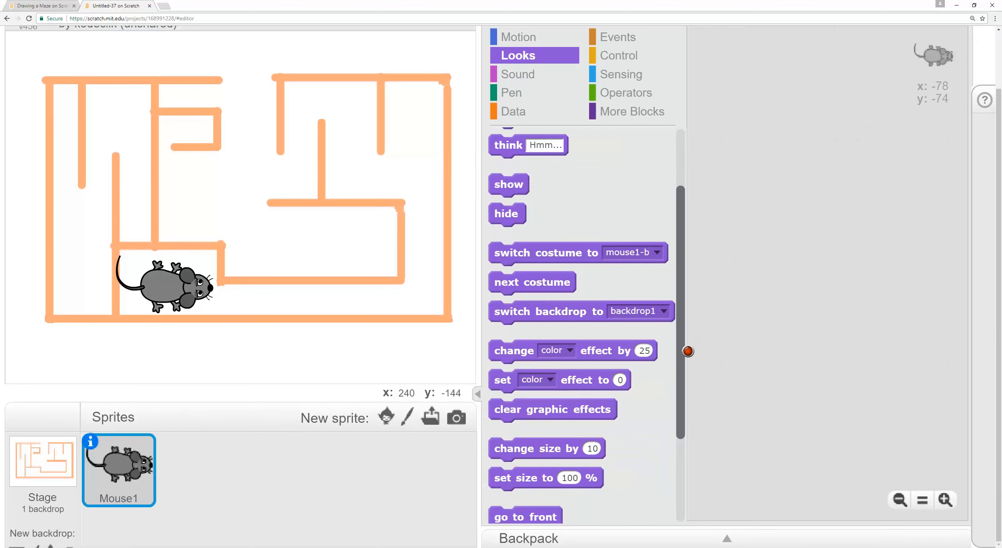
scroll(682, 351, "down", 3)
scroll(696, 410, "down", 2)
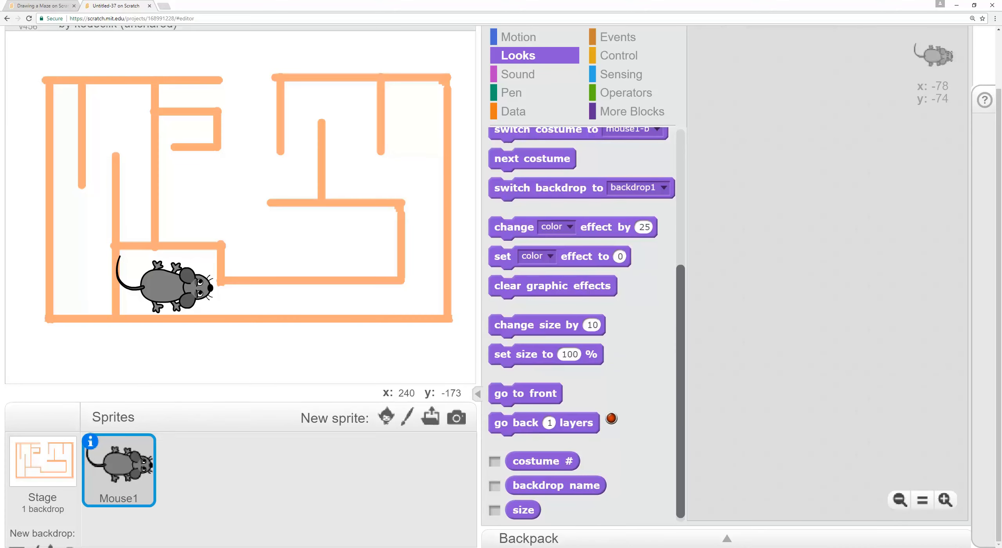
left_click_drag(540, 353, 867, 254)
left_click(917, 255)
type("35")
left_click(853, 252)
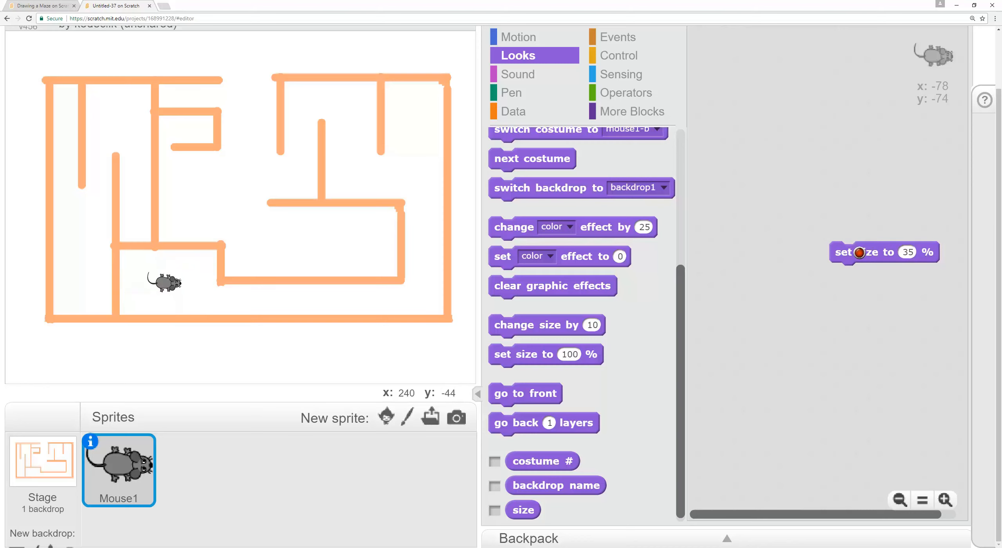
Change the mouse's set size block to 25 % and run it.
left_click(908, 252)
type("2")
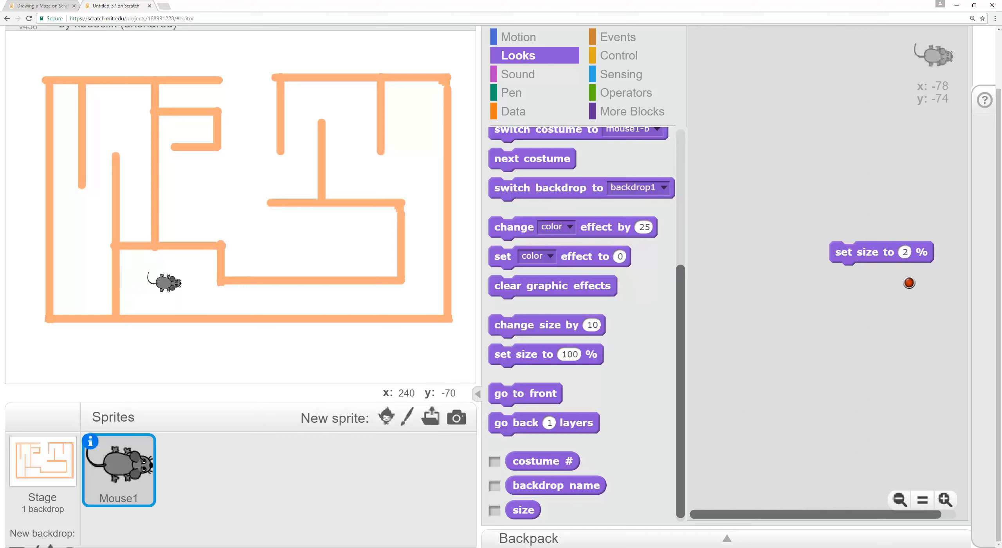
type("5")
left_click(862, 251)
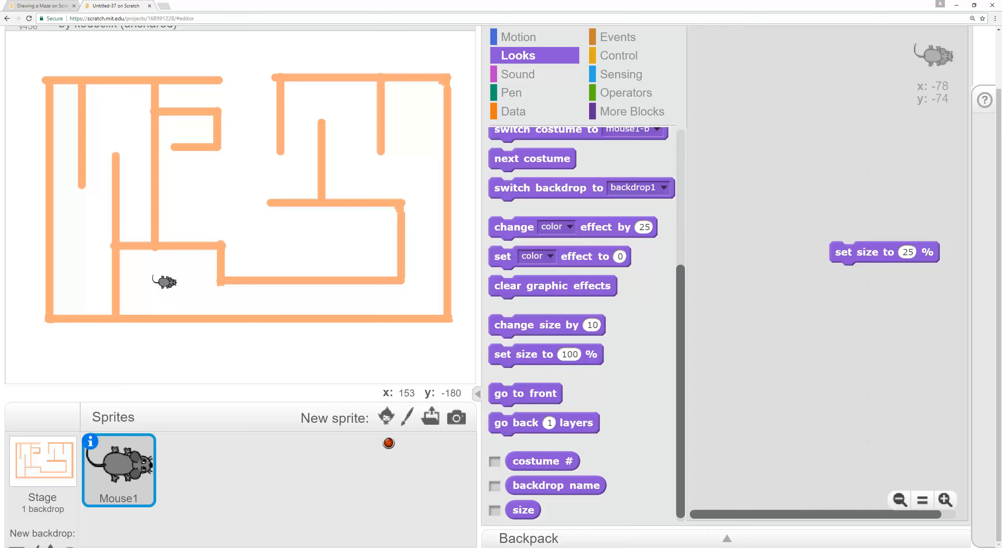
Start painting a new sprite with the Line tool, using yellow and a slightly thinner line width.
left_click(407, 418)
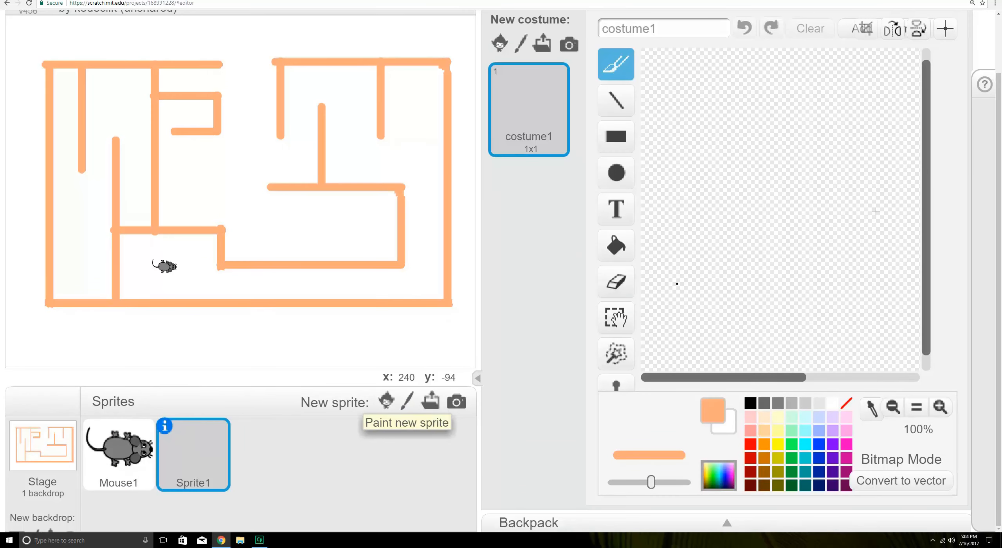
scroll(684, 310, "down", 1)
scroll(684, 263, "down", 1)
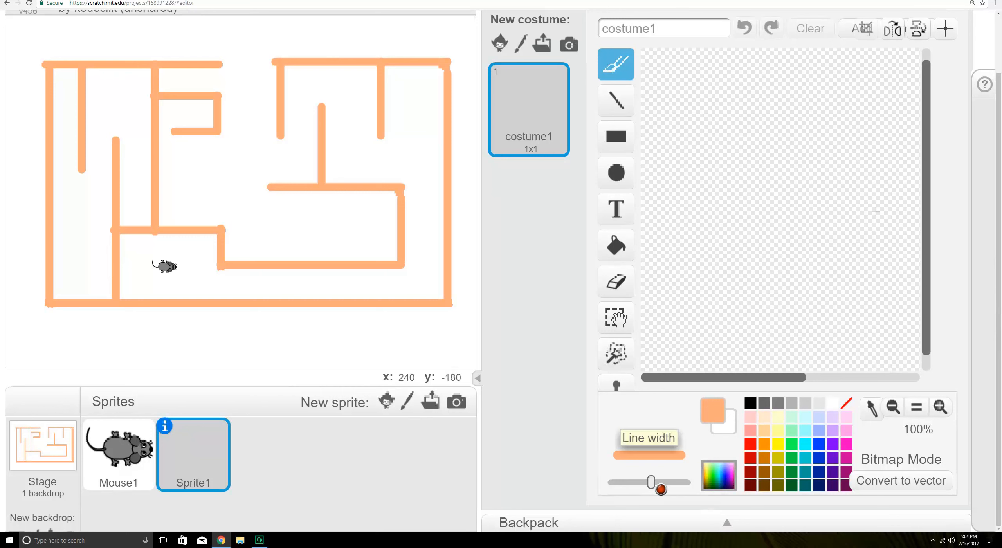
left_click_drag(656, 487, 654, 486)
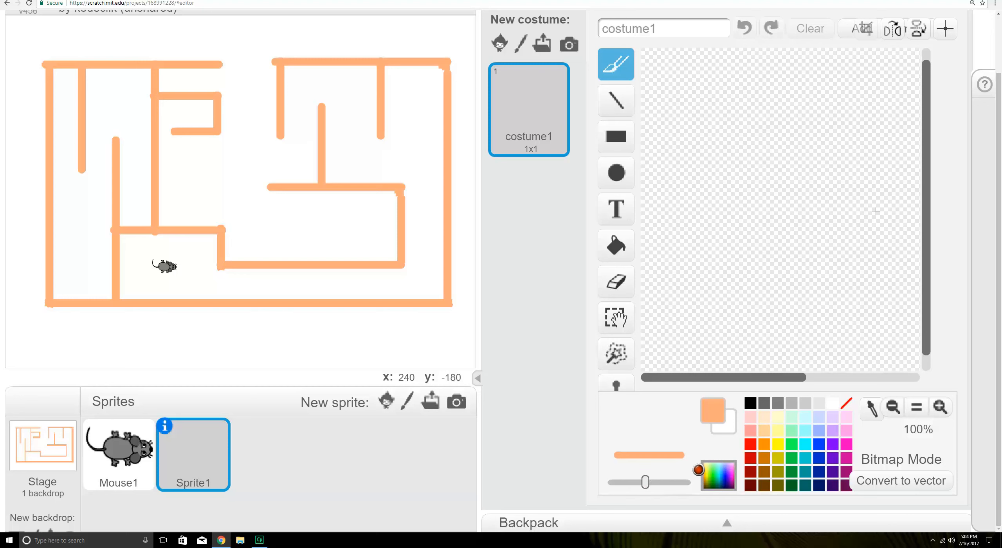
left_click(779, 445)
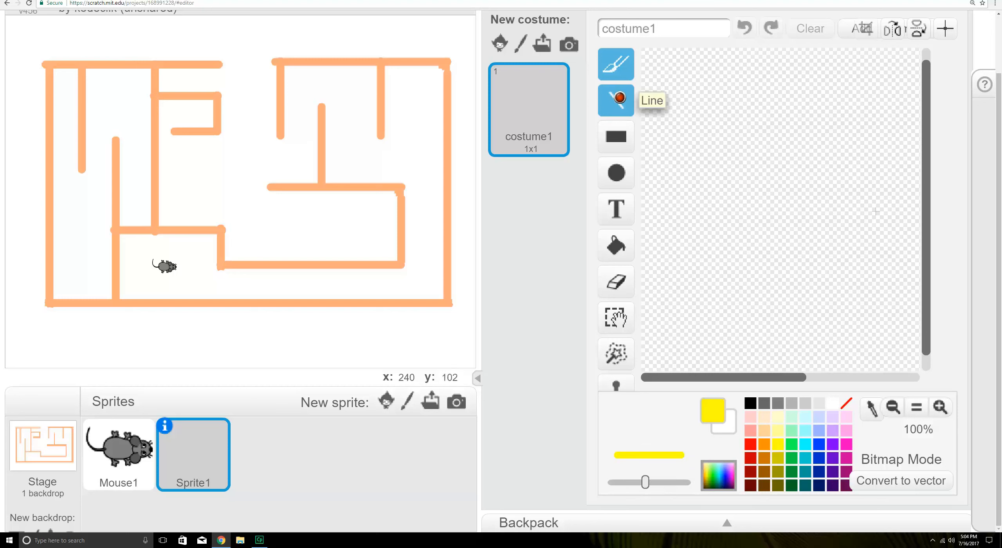
left_click(619, 99)
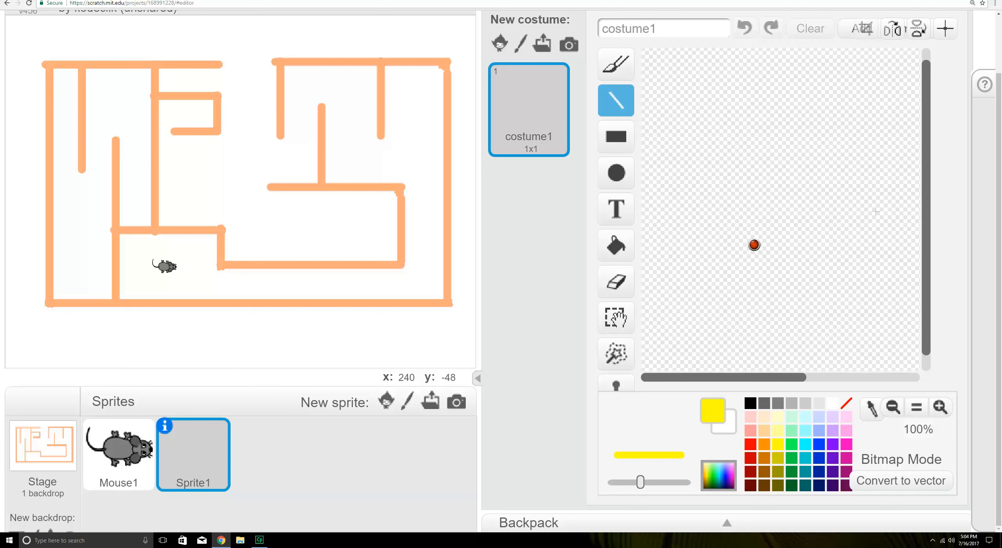
Draw the outline of a cheese wedge from straight lines, with a triangular top face and two side faces below it.
mouse_move(727, 214)
left_mouse_down()
mouse_move(767, 199)
mouse_move(812, 144)
mouse_move(821, 150)
mouse_move(808, 246)
left_mouse_up()
left_click_drag(728, 212, 807, 244)
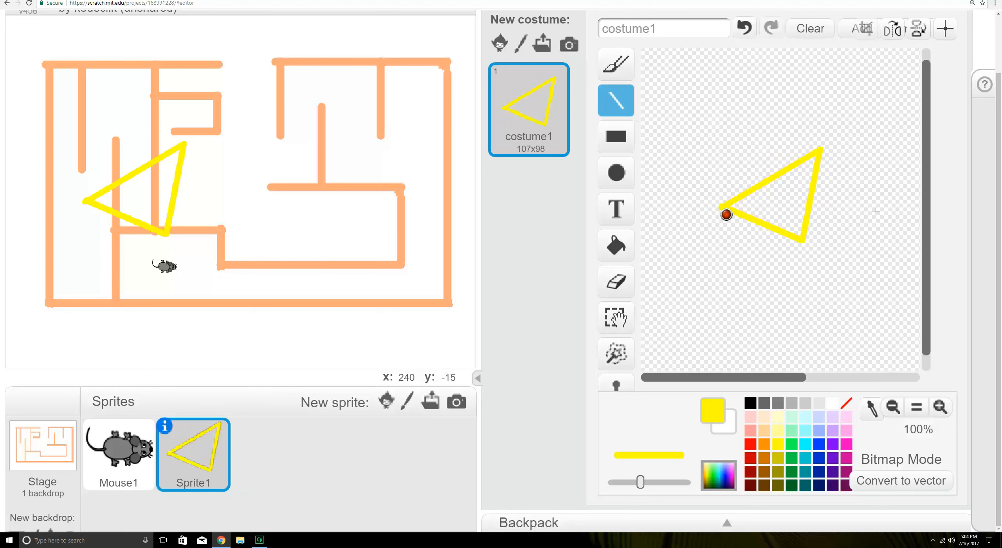
left_click_drag(724, 212, 733, 254)
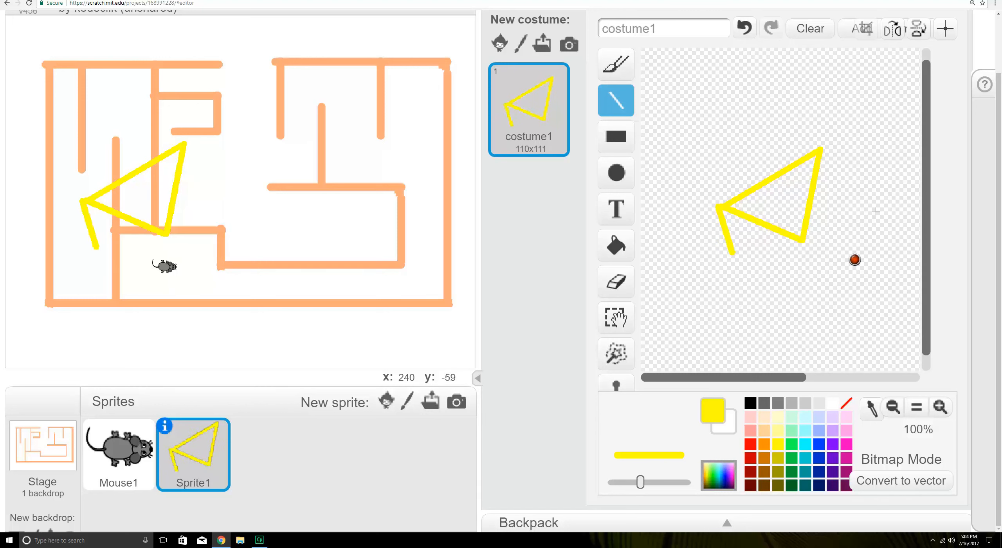
left_click_drag(799, 240, 803, 262)
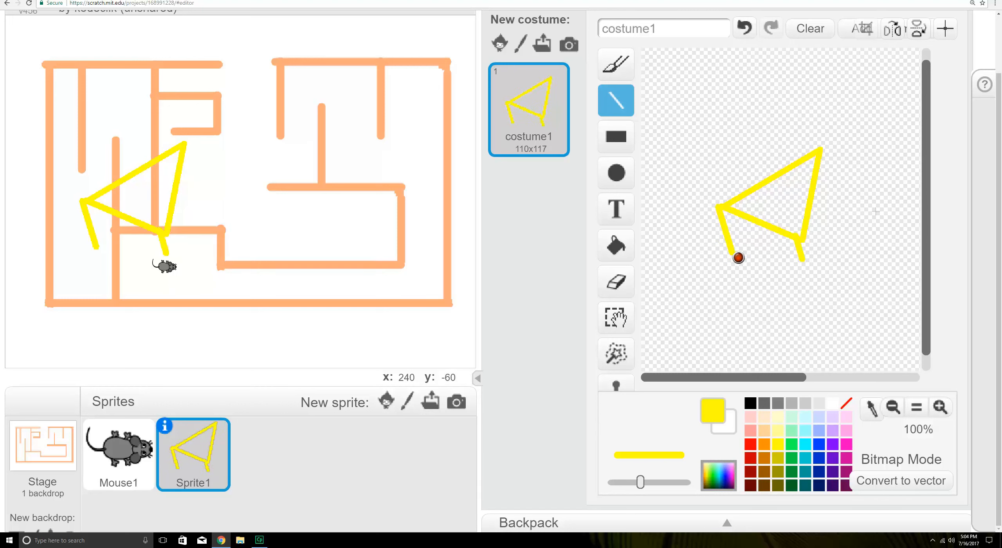
left_click_drag(733, 253, 807, 270)
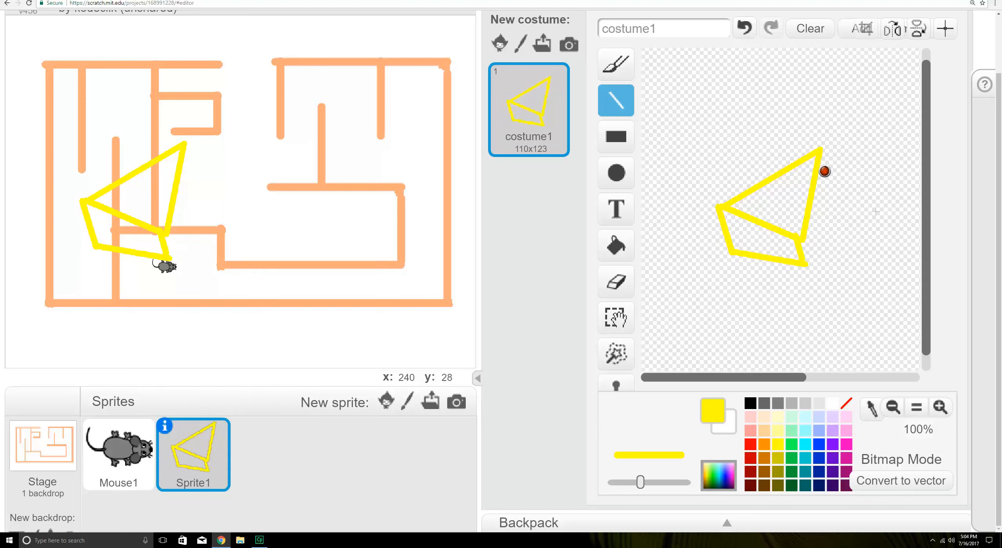
left_click_drag(824, 154, 829, 192)
left_click_drag(801, 237, 818, 257)
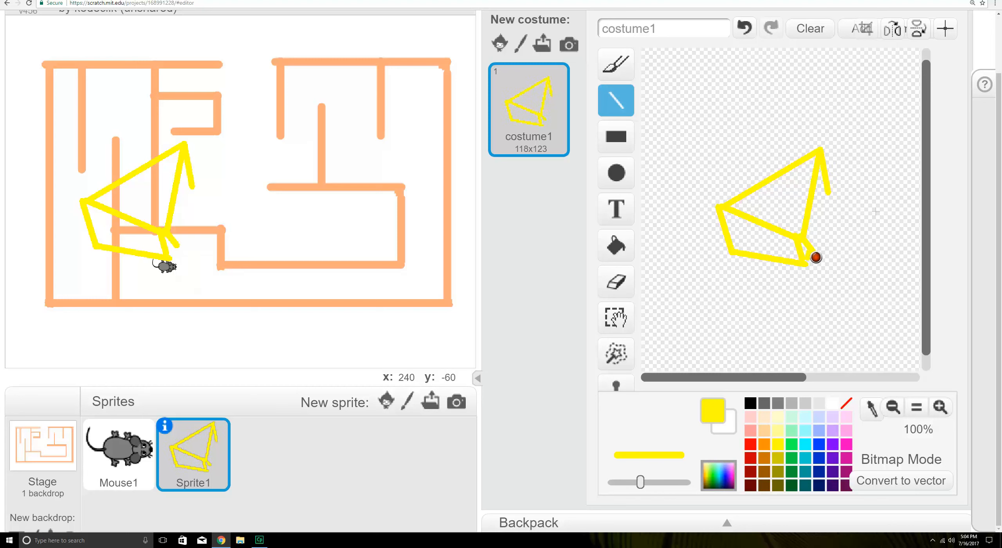
left_click_drag(818, 253, 830, 192)
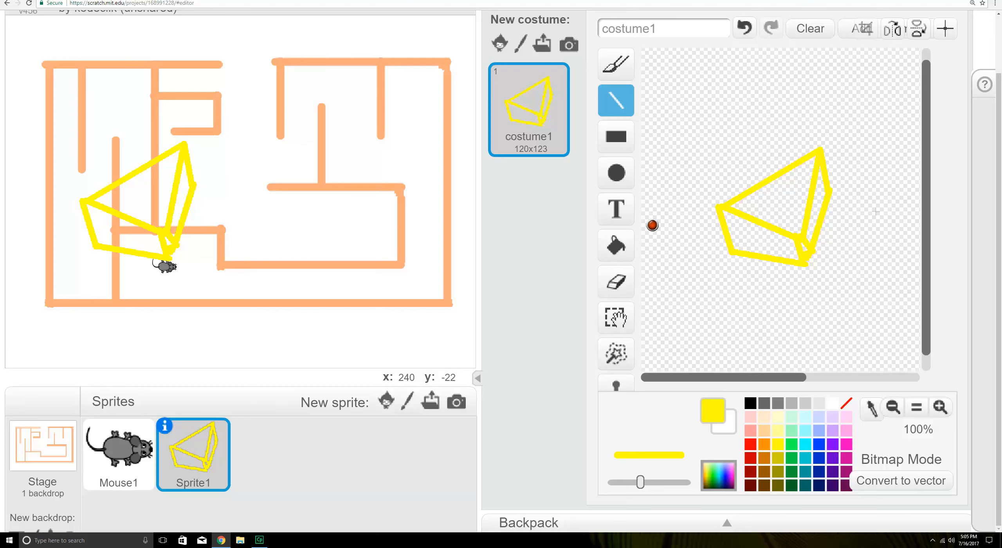
Draw five small outlined ellipses as holes on the cheese and fill its top face with solid yellow.
left_click(625, 182)
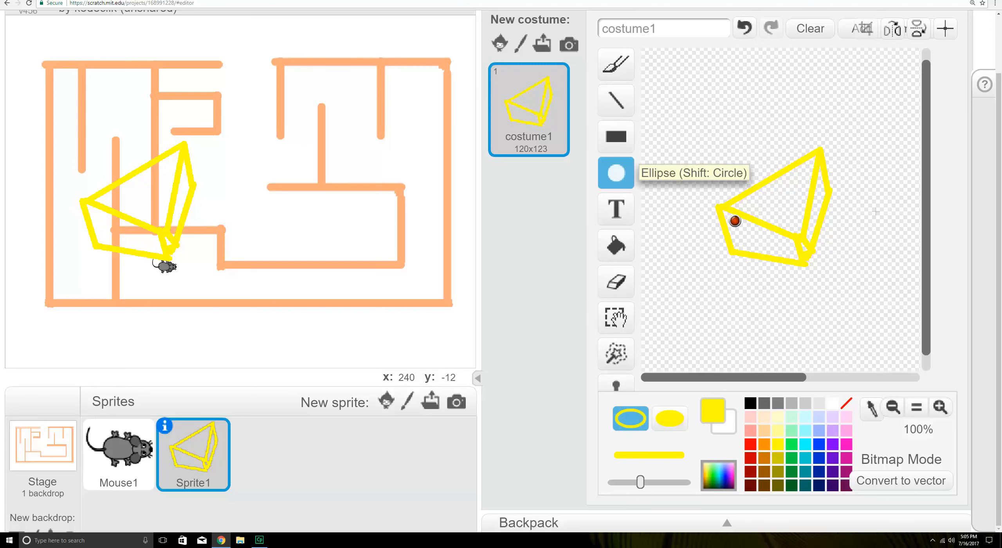
mouse_move(755, 204)
left_mouse_down()
mouse_move(765, 215)
mouse_move(798, 204)
mouse_move(797, 228)
left_mouse_up()
left_click(783, 192)
left_click(794, 220)
left_click(733, 223)
left_click_drag(732, 223, 771, 246)
left_click(757, 237)
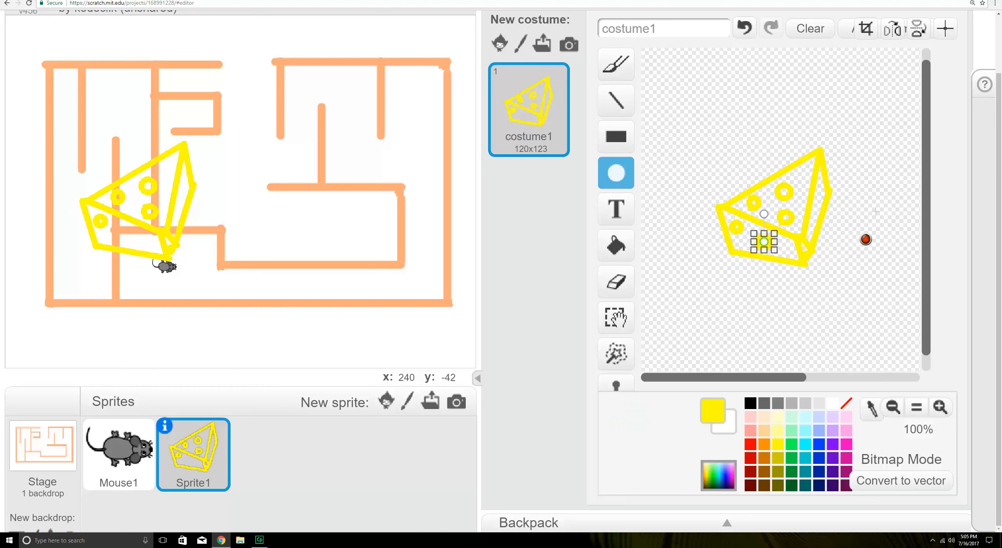
left_click(789, 313)
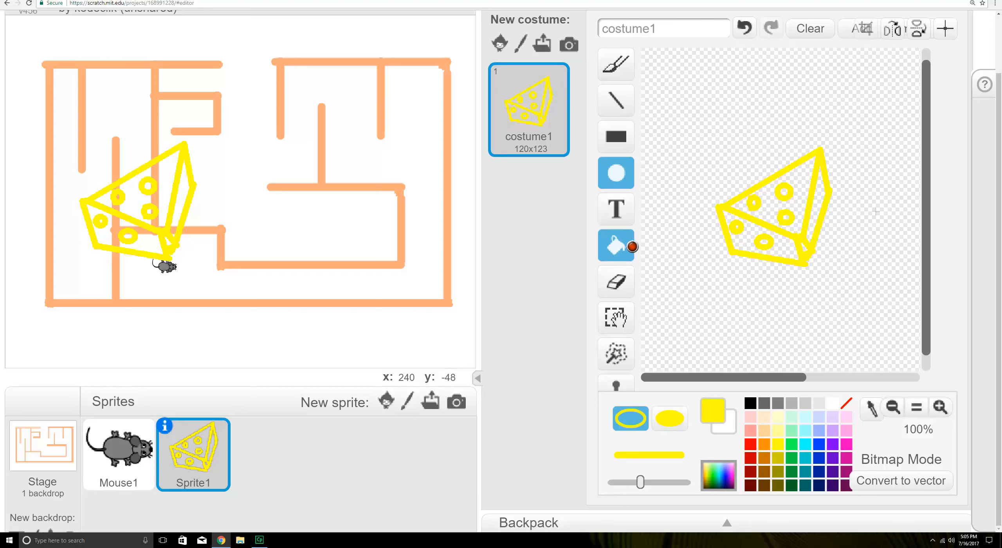
left_click(630, 245)
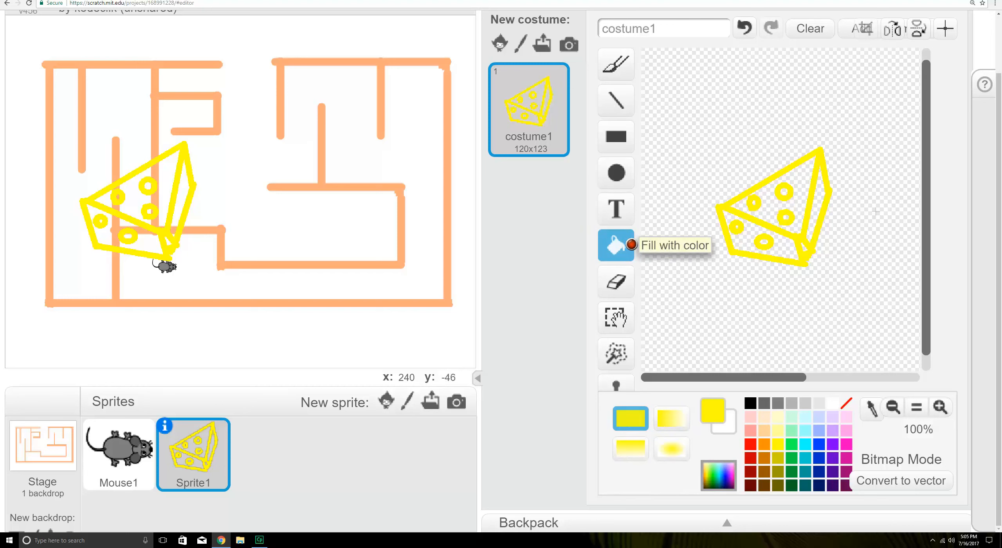
left_click(801, 176)
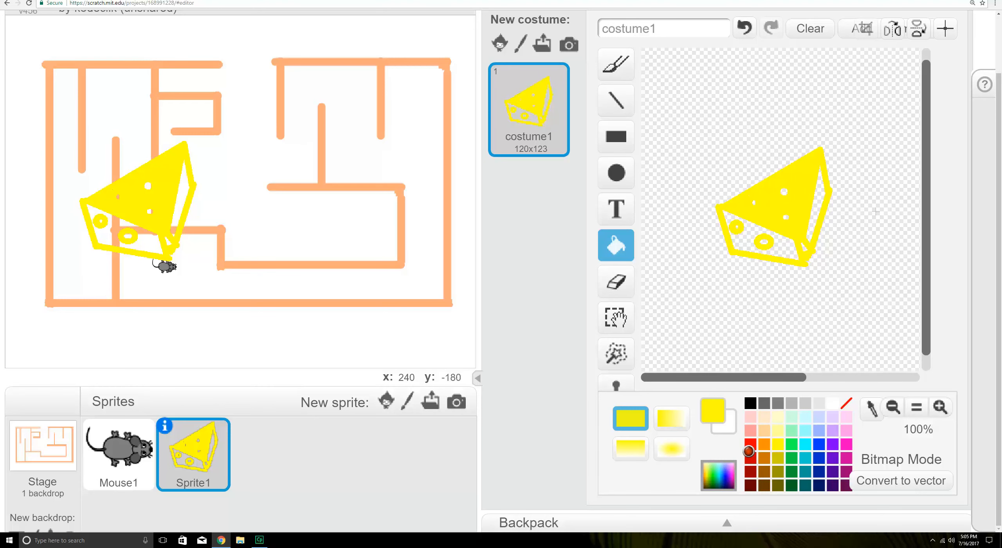
Shrink the cheese to 20 % by running a set size block and move it into the gap in the maze's top wall.
scroll(764, 146, "up", 1)
scroll(763, 146, "up", 2)
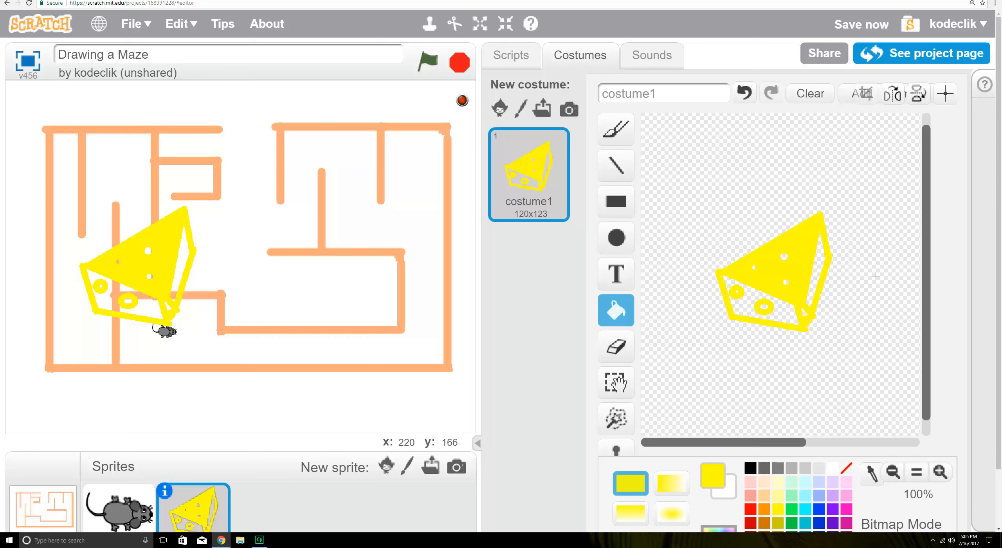
left_click(501, 56)
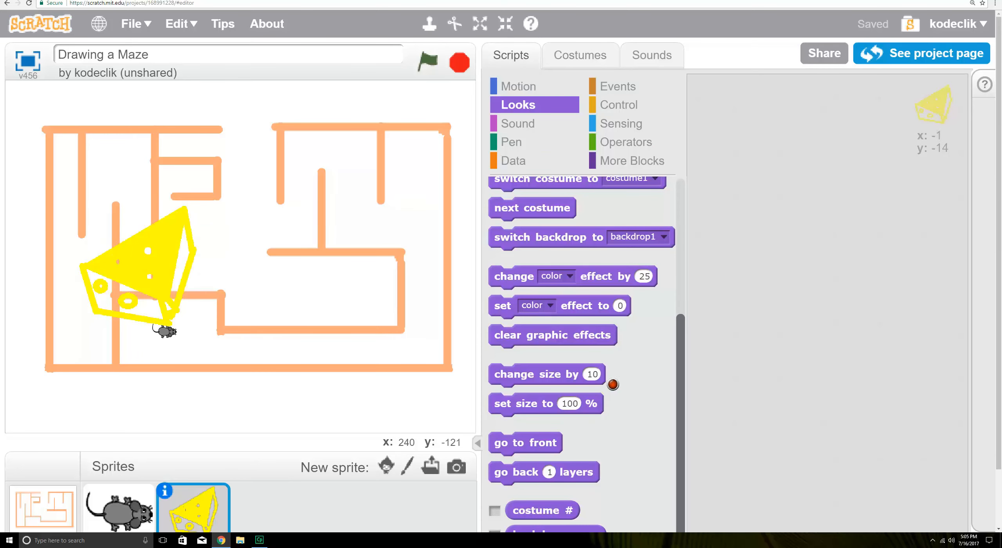
left_click_drag(521, 405, 871, 276)
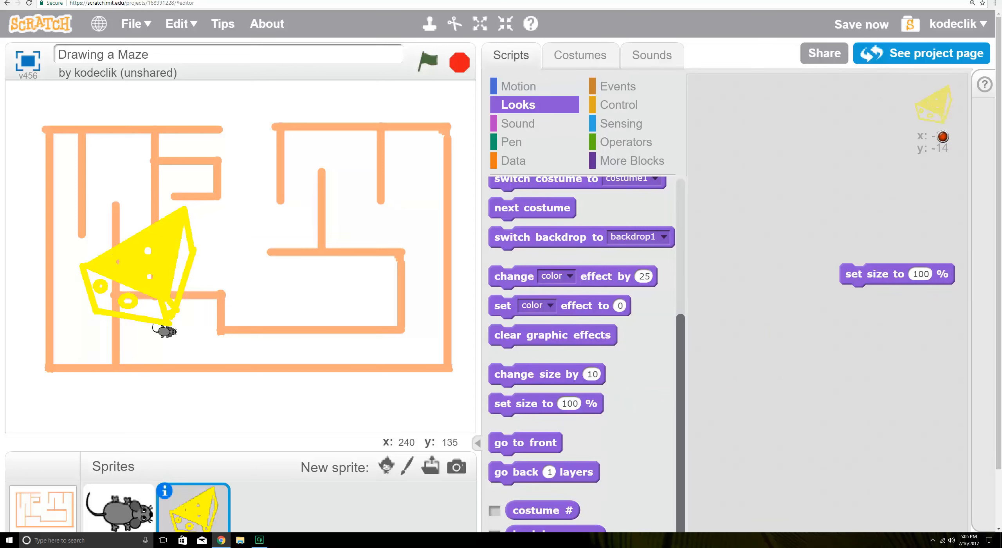
left_click(928, 279)
type("20")
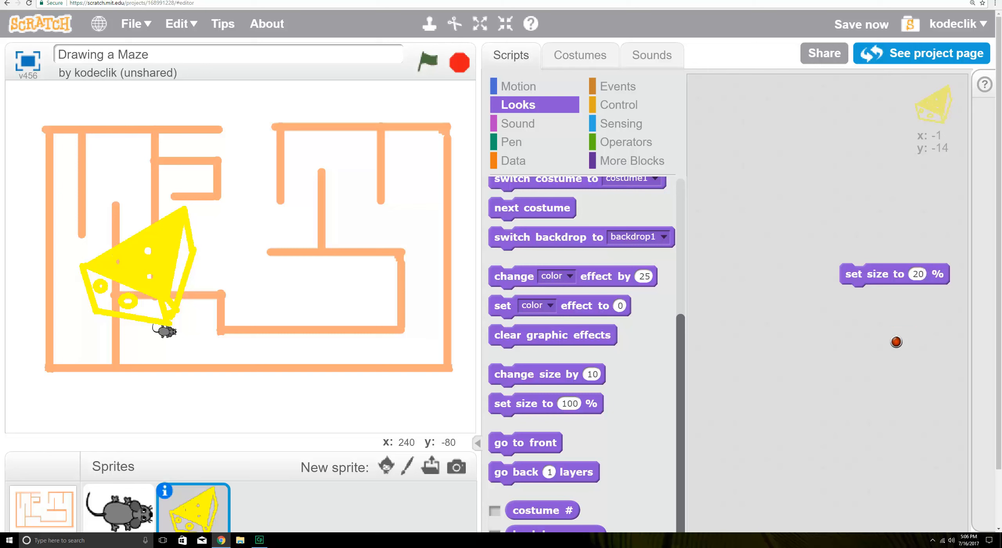
left_click(861, 278)
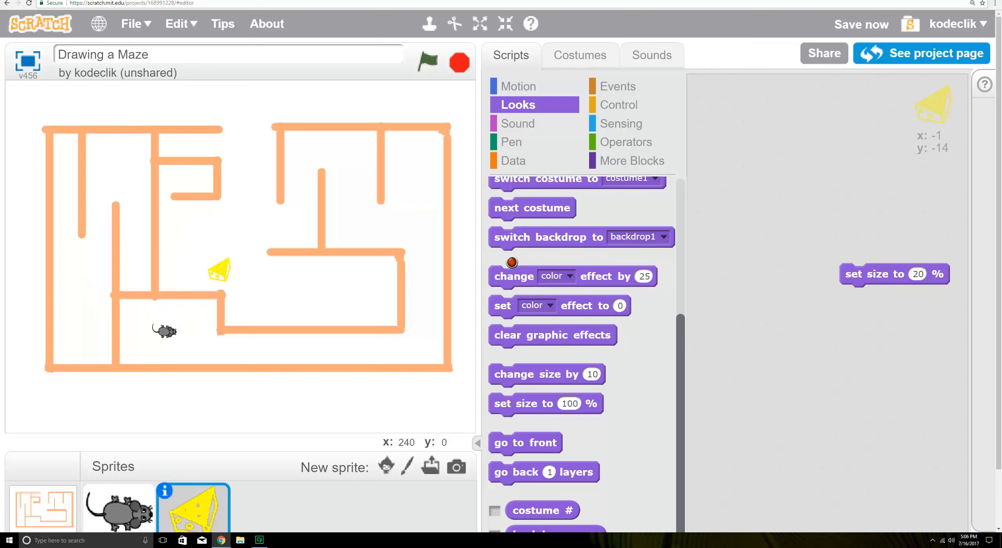
left_click_drag(232, 269, 250, 129)
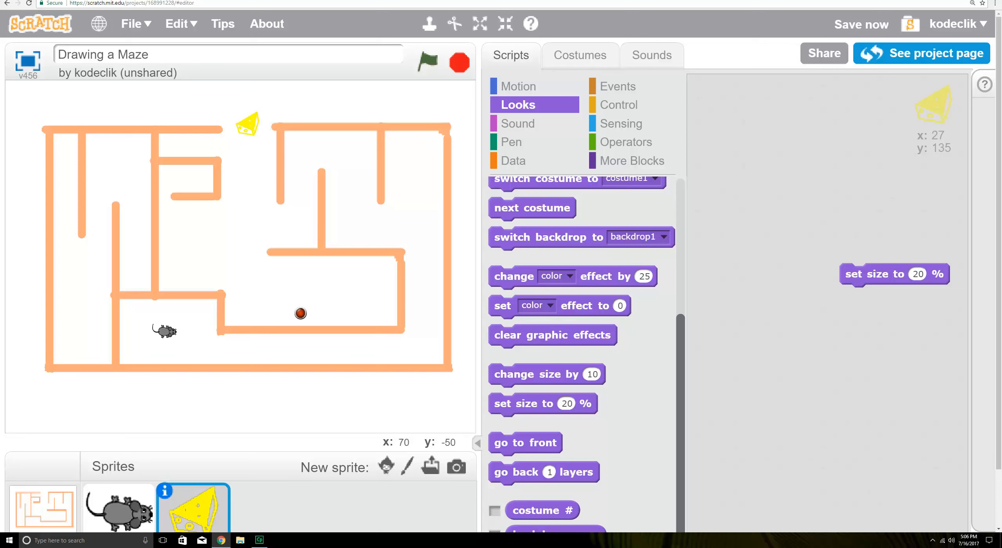